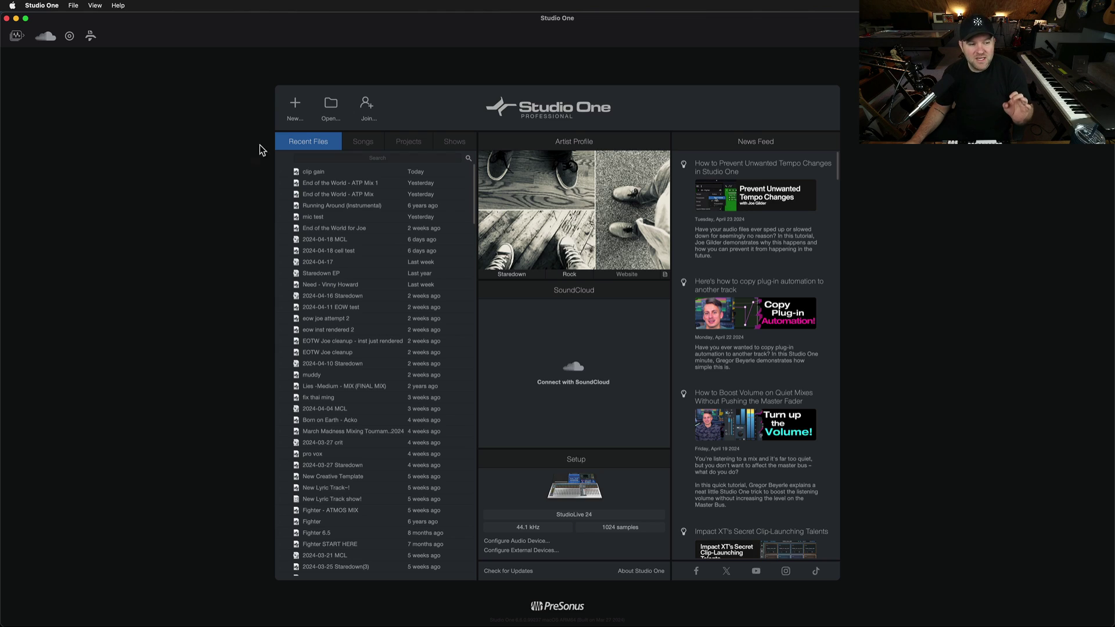
pyautogui.click(295, 110)
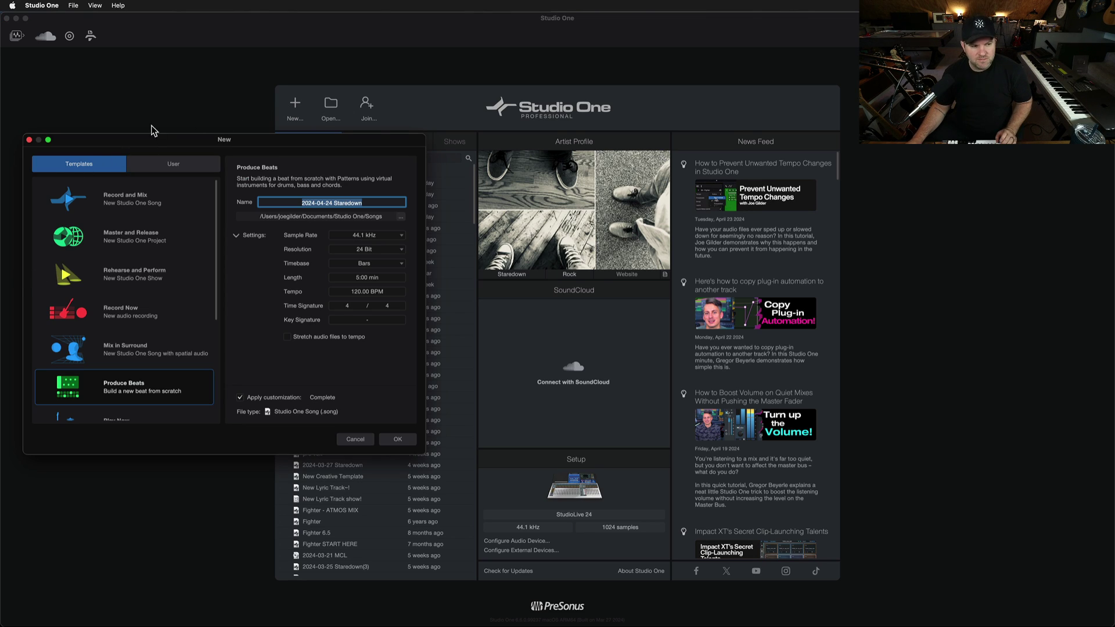
pyautogui.moveTo(139, 142); pyautogui.dragTo(465, 85)
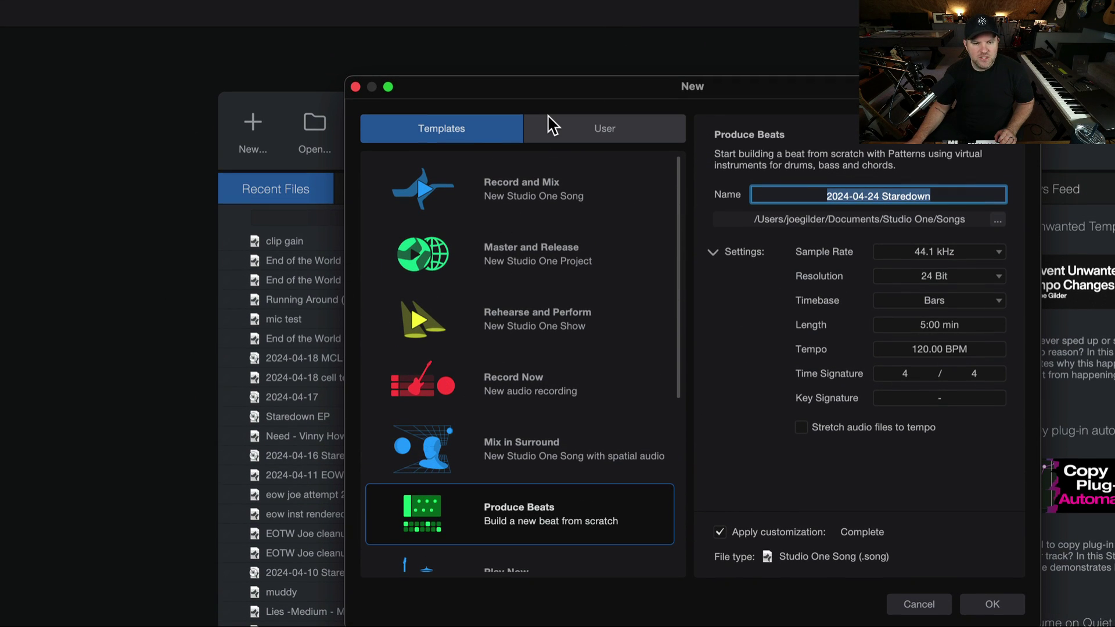
pyautogui.click(356, 87)
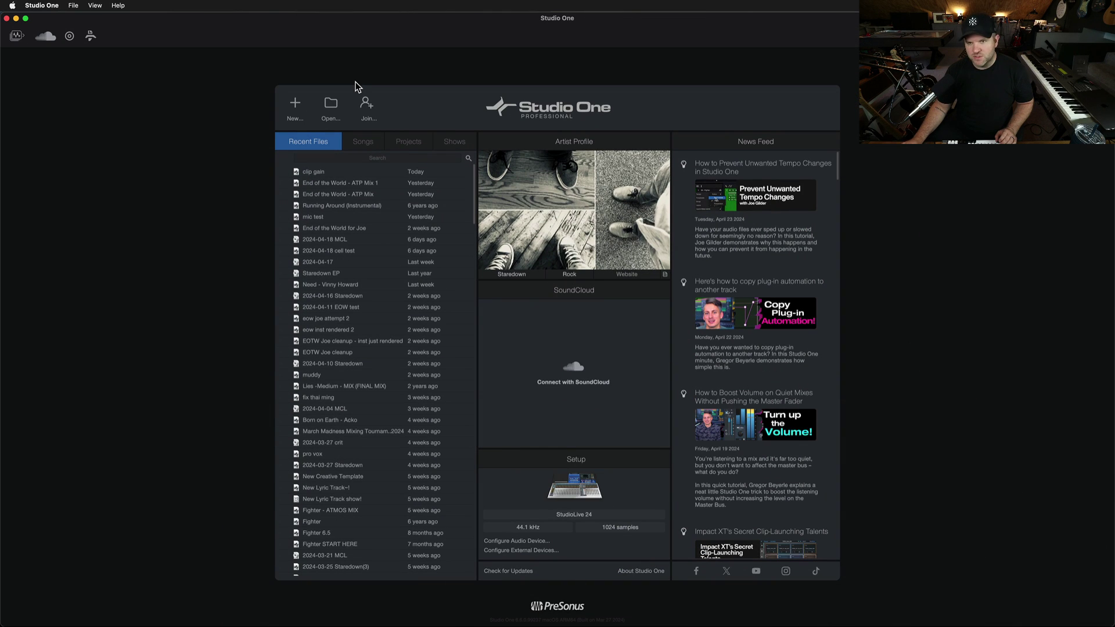
# Start a new document, look through the user templates, and choose the built-in Produce Beats template.
pyautogui.click(295, 106)
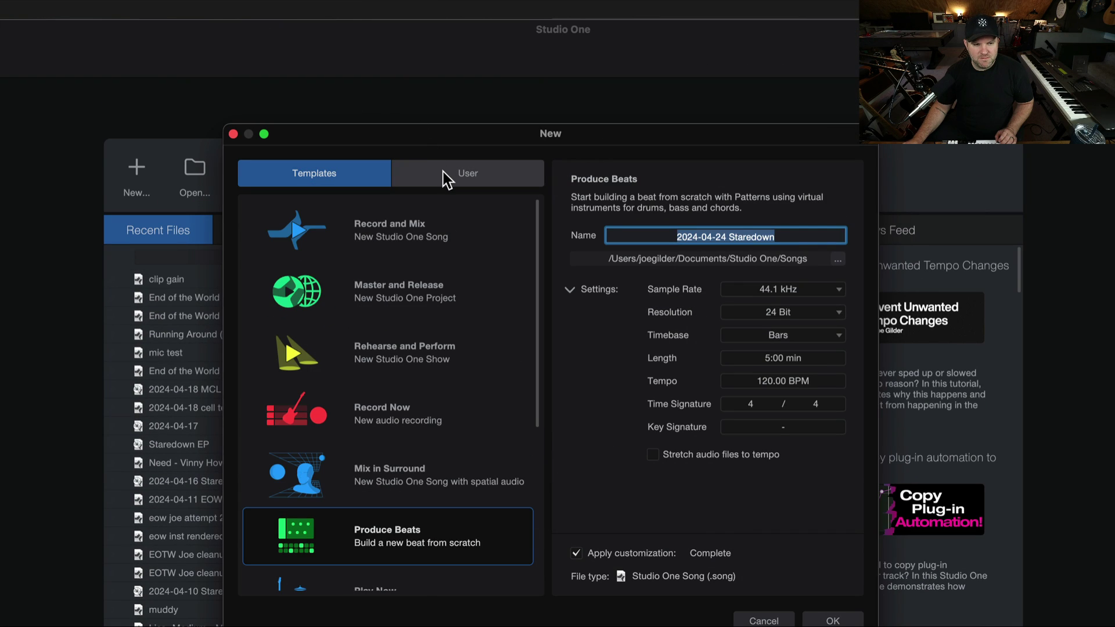
pyautogui.click(486, 108)
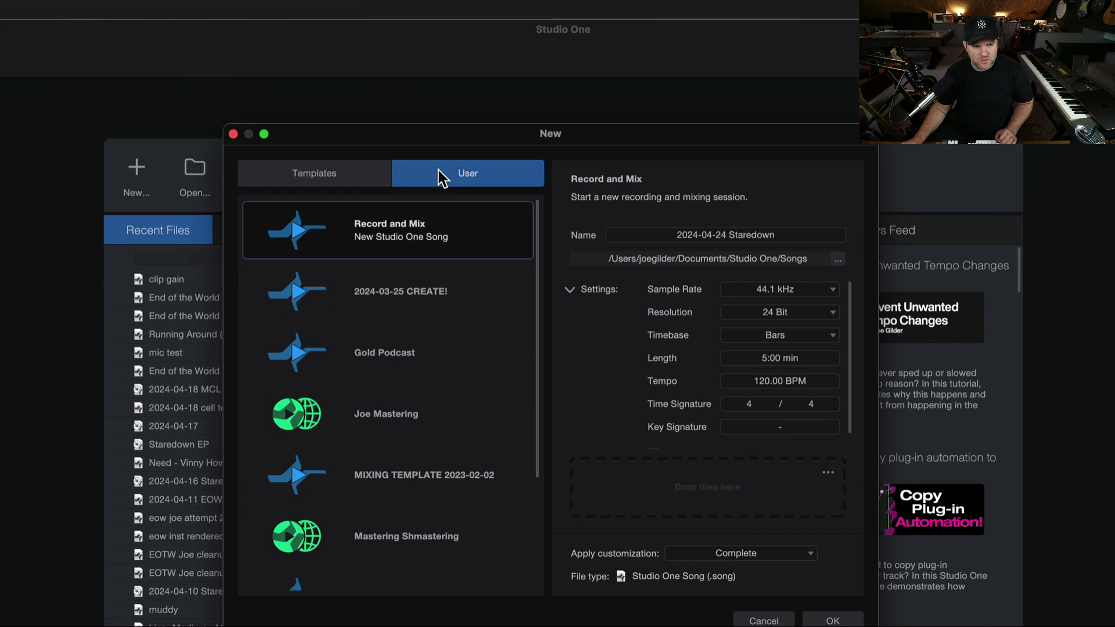
pyautogui.click(350, 179)
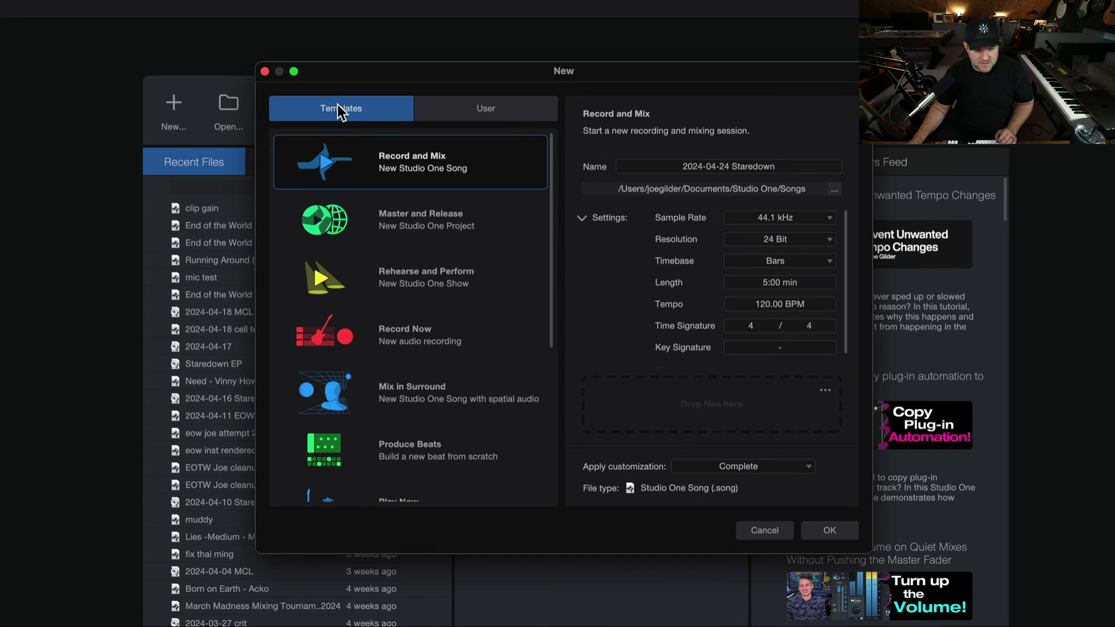
pyautogui.scroll(-3, 395, 308)
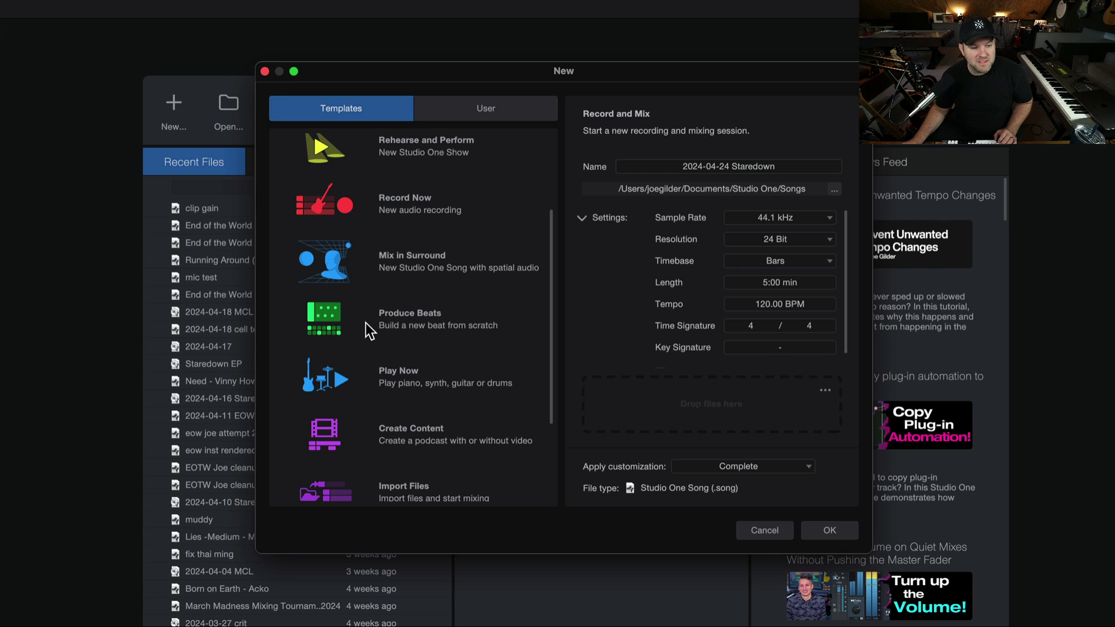
pyautogui.click(349, 332)
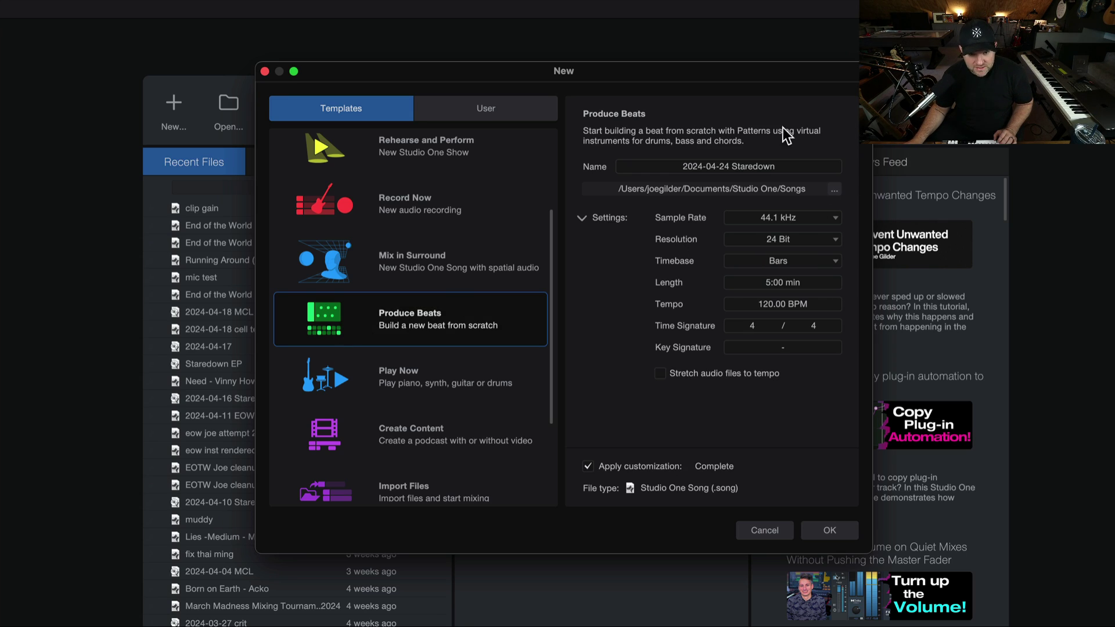
# Name the song "maketh a loopeth", set its tempo to 90 BPM, and create it.
pyautogui.click(705, 168)
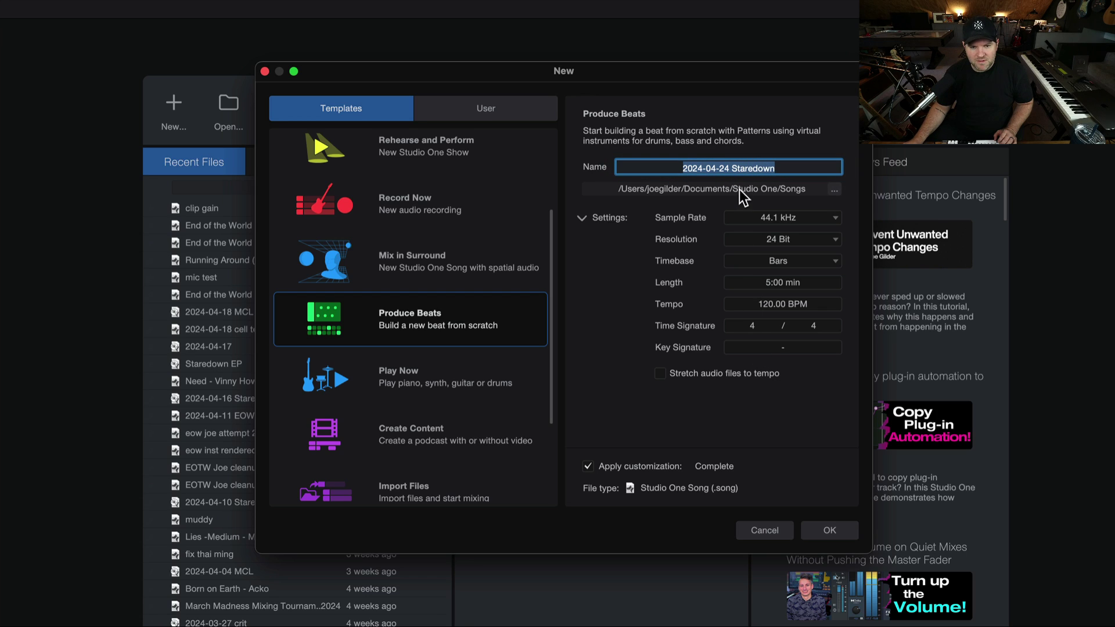
pyautogui.write('make')
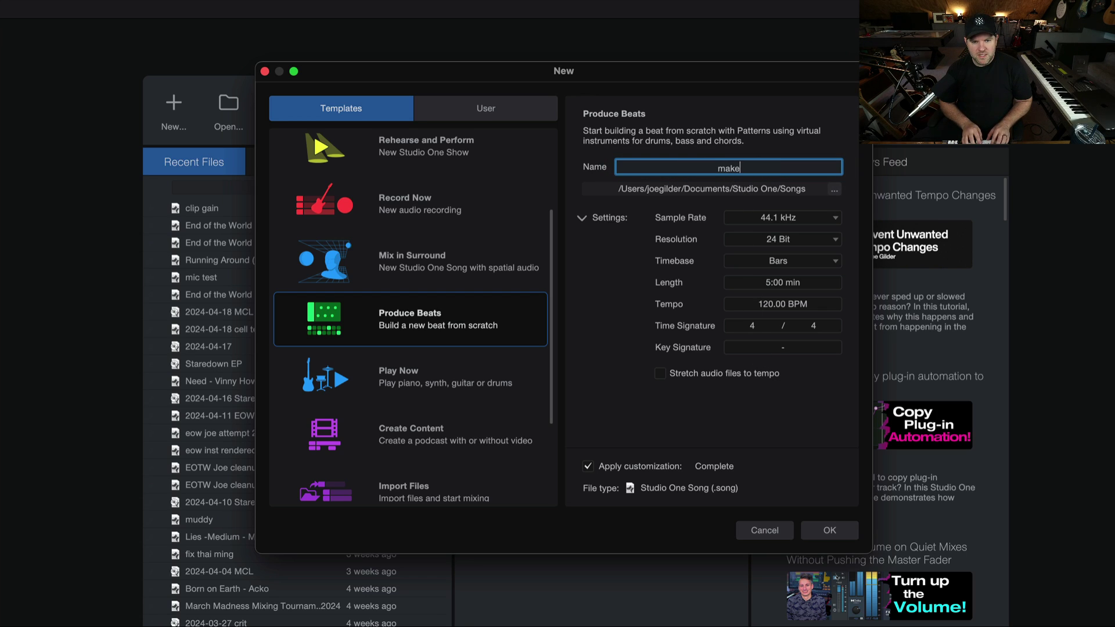
pyautogui.write('th a loopeth')
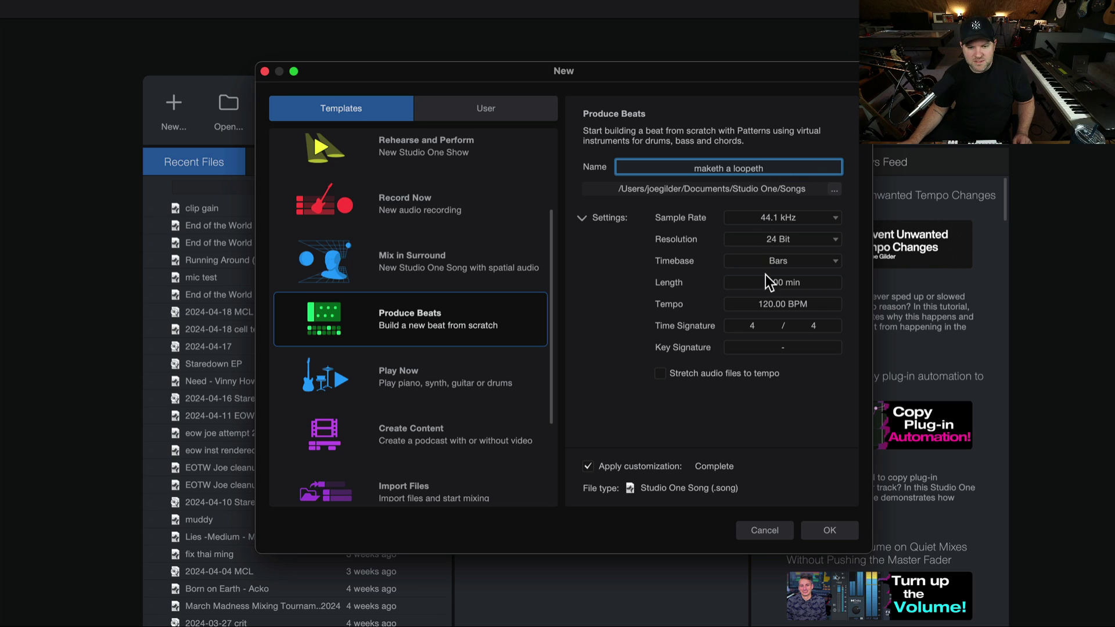
pyautogui.click(773, 303)
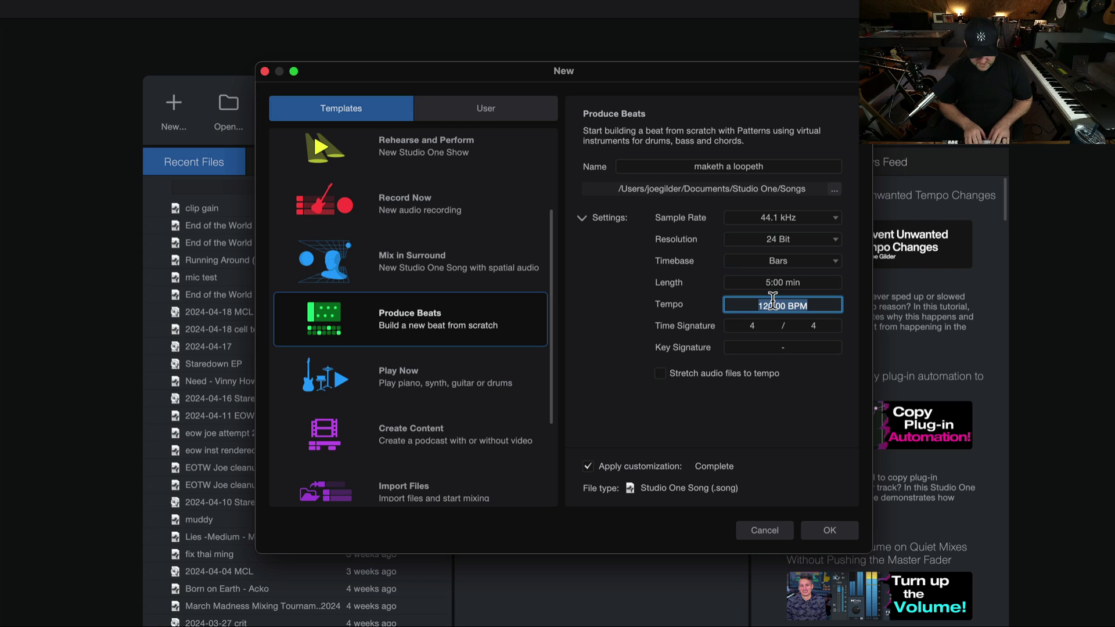
pyautogui.write('90')
pyautogui.press('Tab')
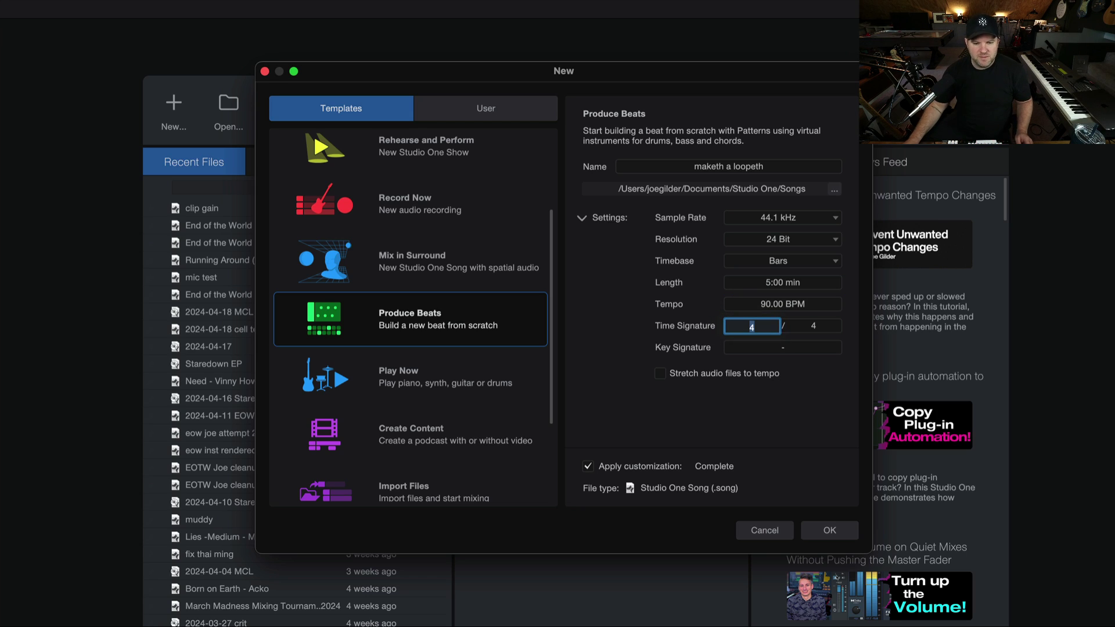
pyautogui.click(795, 425)
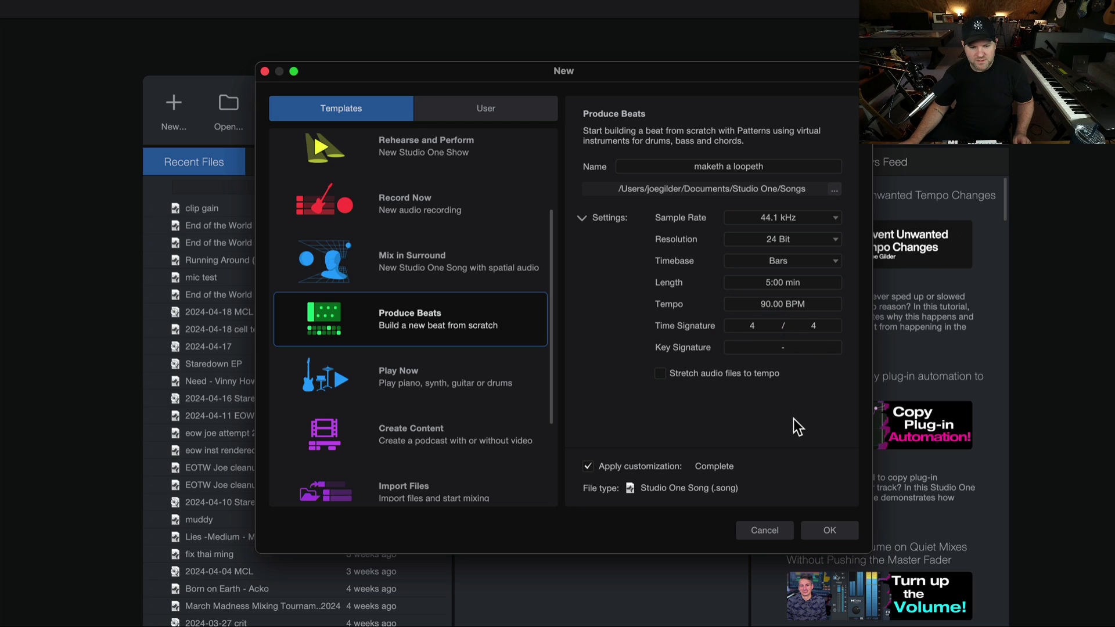
pyautogui.click(821, 528)
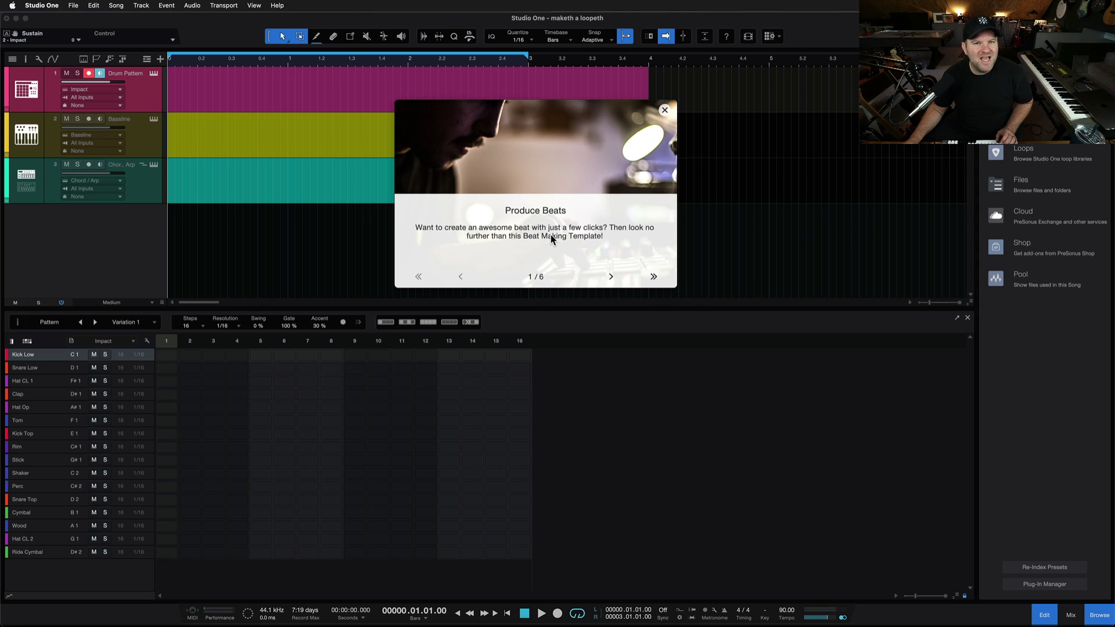
# Read through all six pages of the Produce Beats introduction and dismiss it.
pyautogui.click(611, 277)
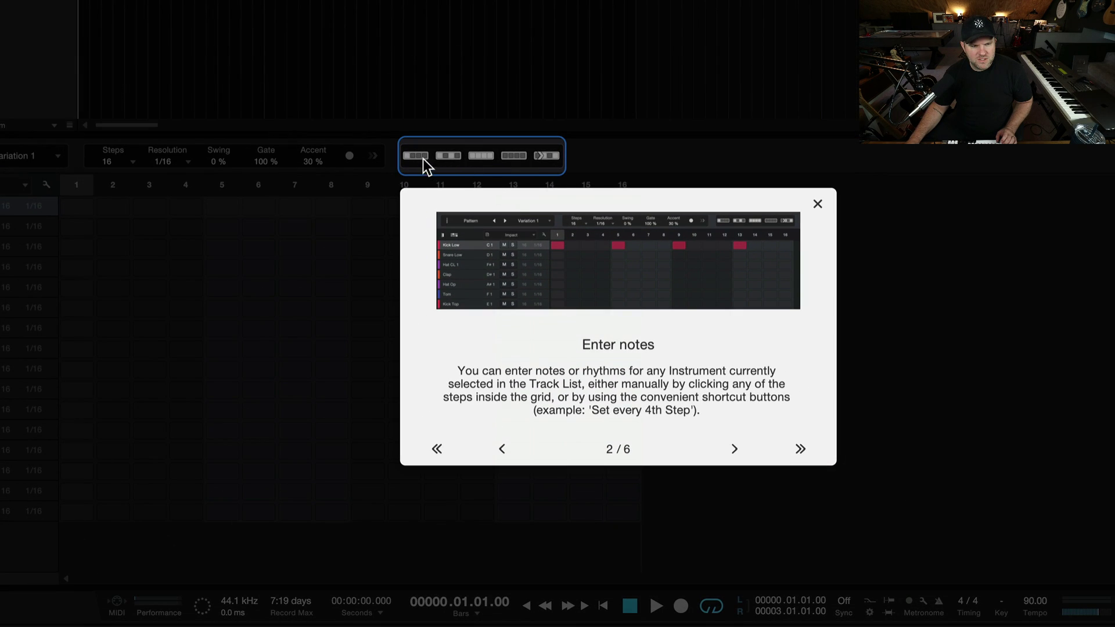
pyautogui.click(733, 449)
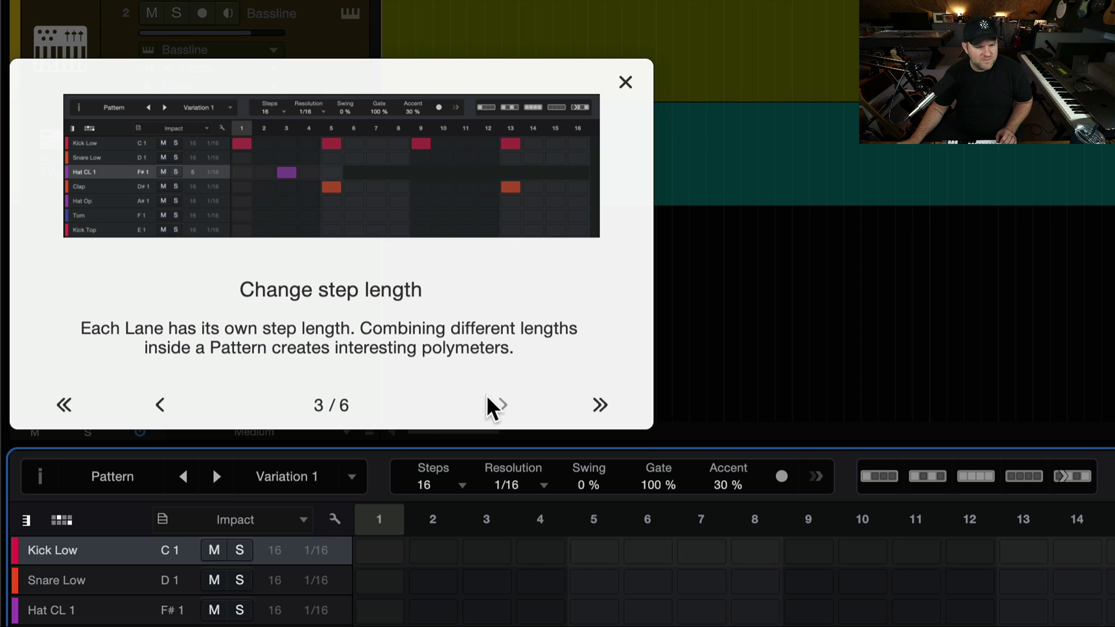
pyautogui.click(497, 405)
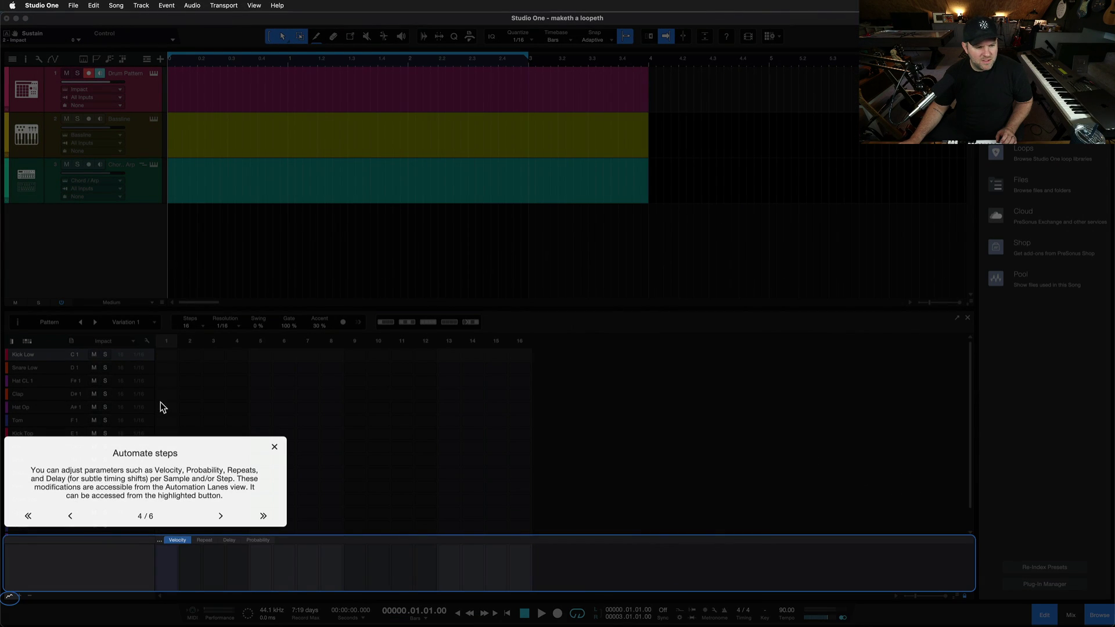
pyautogui.click(220, 516)
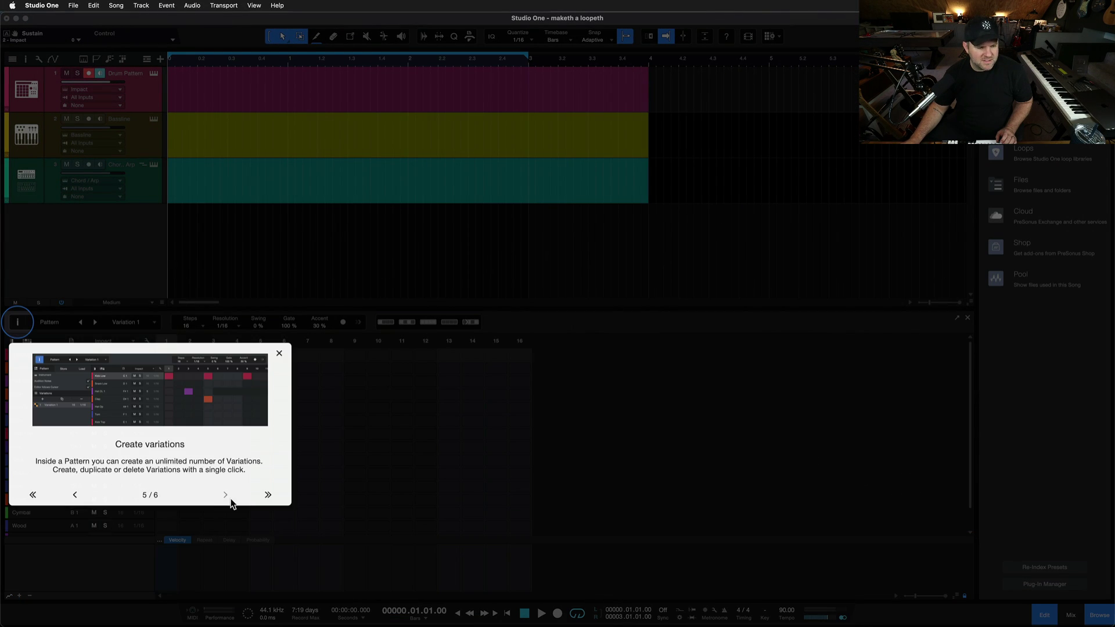
pyautogui.click(226, 496)
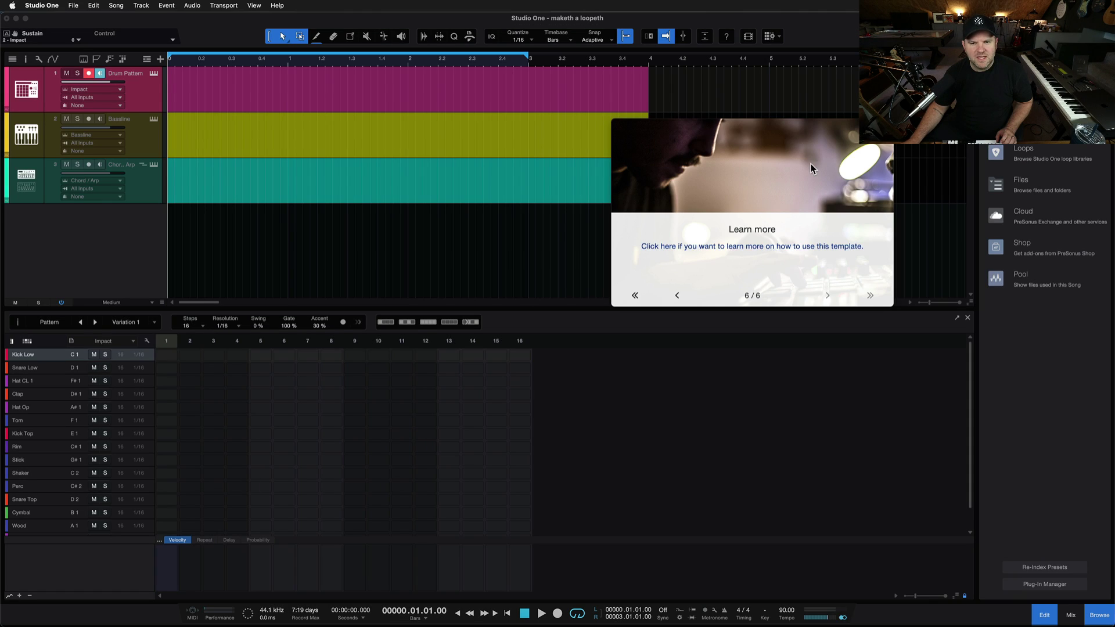
pyautogui.press('Escape')
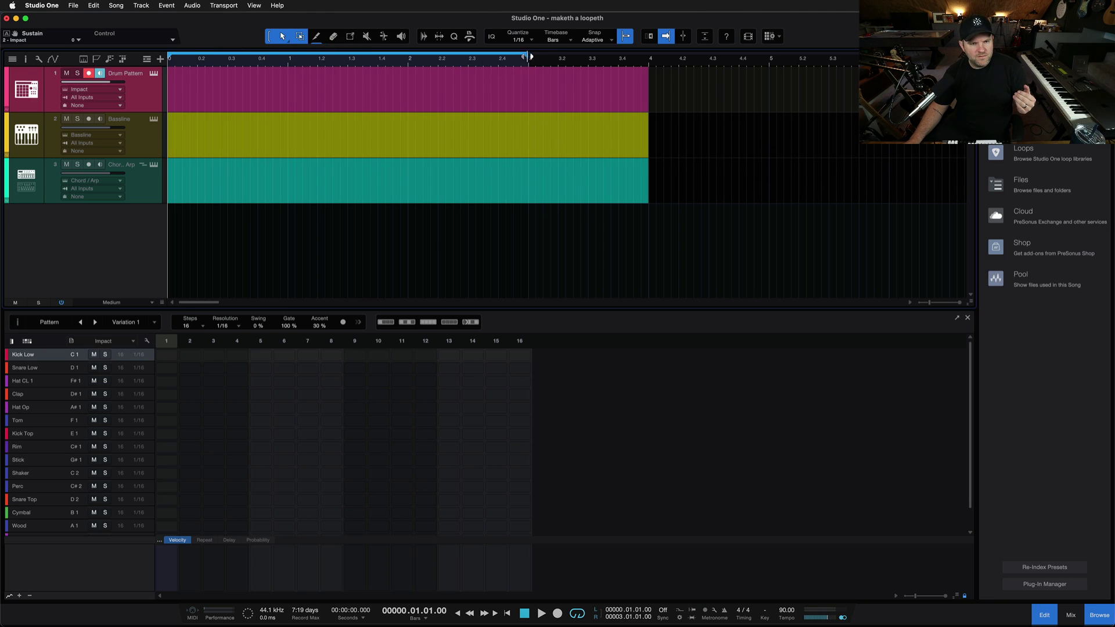
# Extend the loop range to 00004.01.01.00, where the patterns end, and widen the track list to fit the full track names.
pyautogui.moveTo(529, 57); pyautogui.dragTo(649, 82)
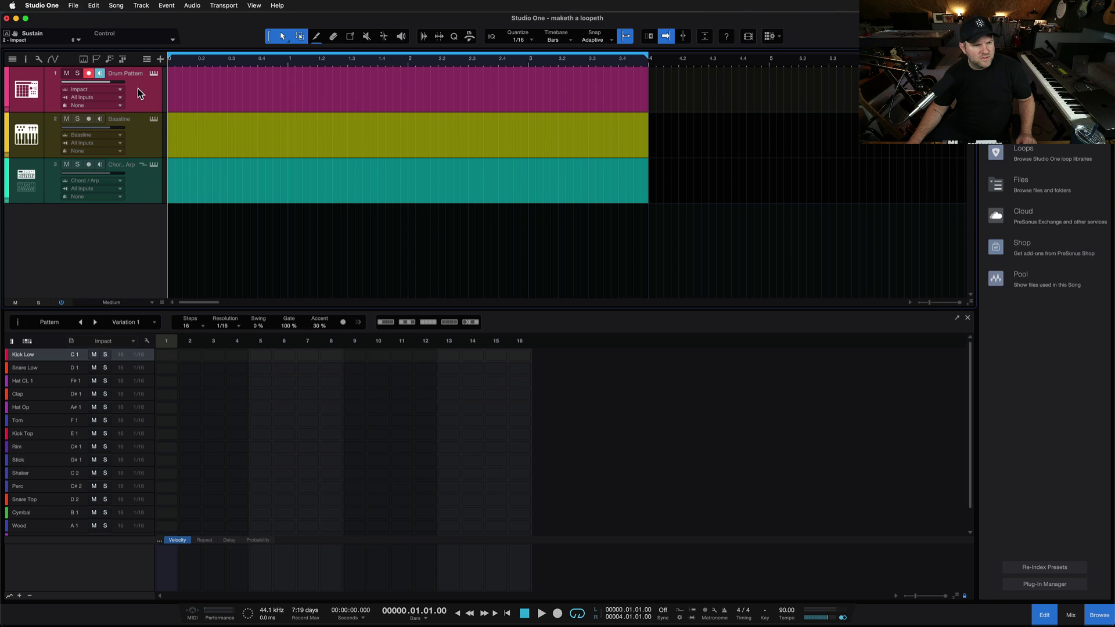
pyautogui.click(146, 153)
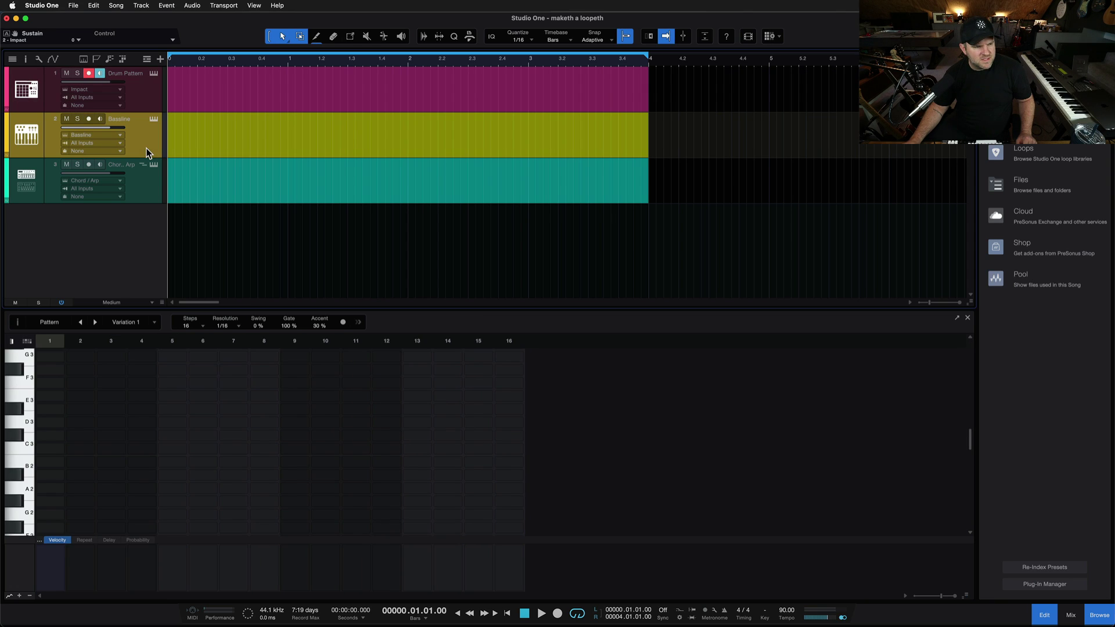
pyautogui.click(152, 194)
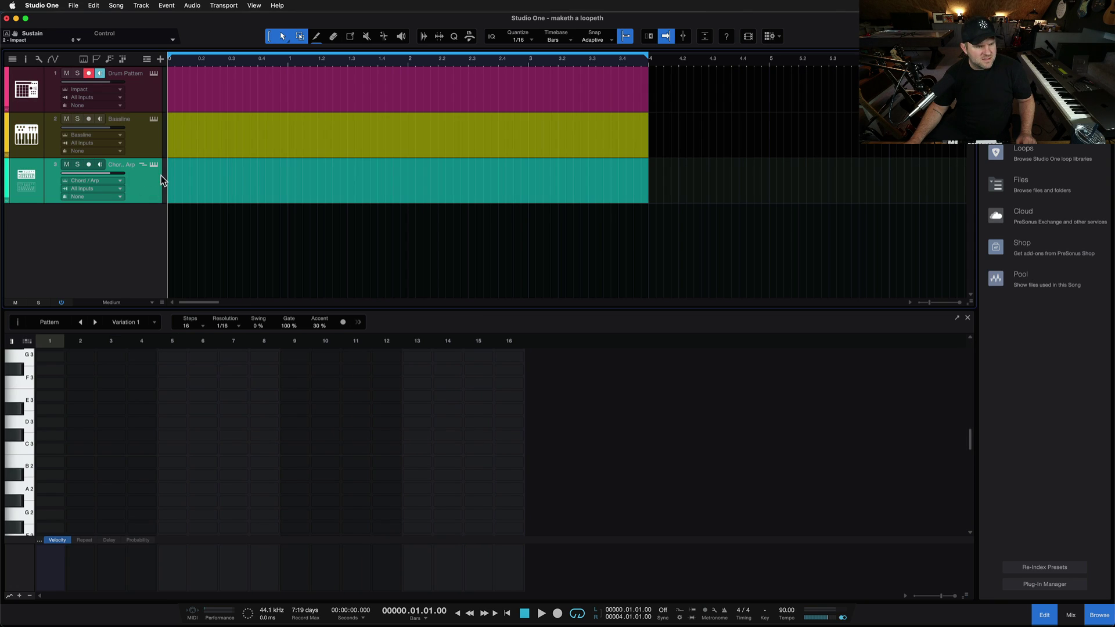
pyautogui.moveTo(166, 177); pyautogui.dragTo(208, 177)
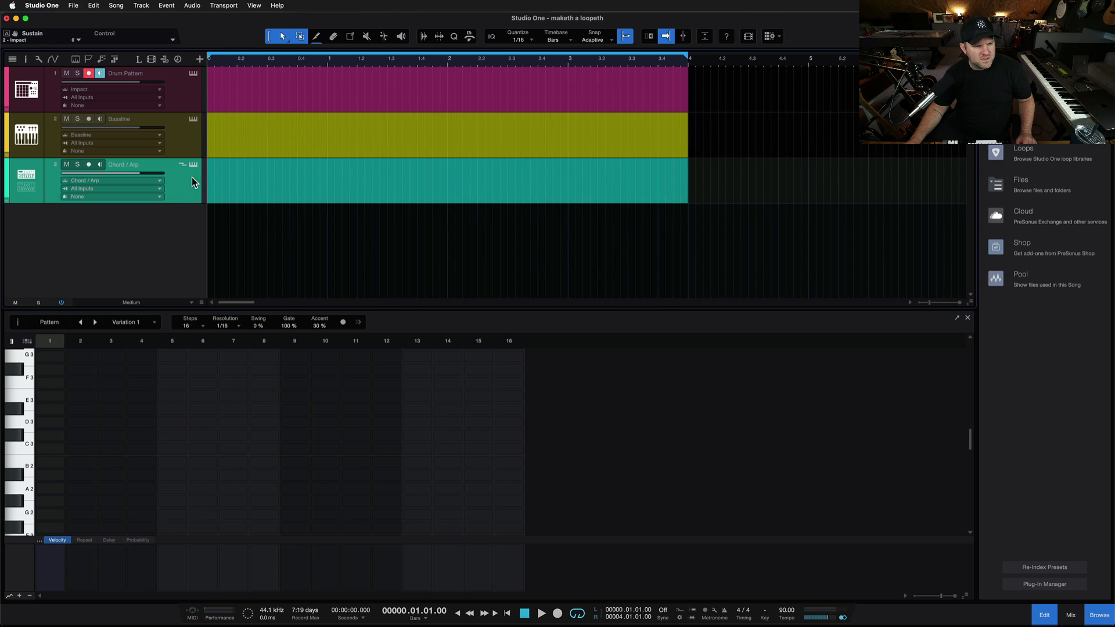
# Compare the pattern editors of the Drum Pattern, Bassline and Chord / Arp tracks, ending on the Drum Pattern track.
pyautogui.click(182, 144)
pyautogui.click(182, 99)
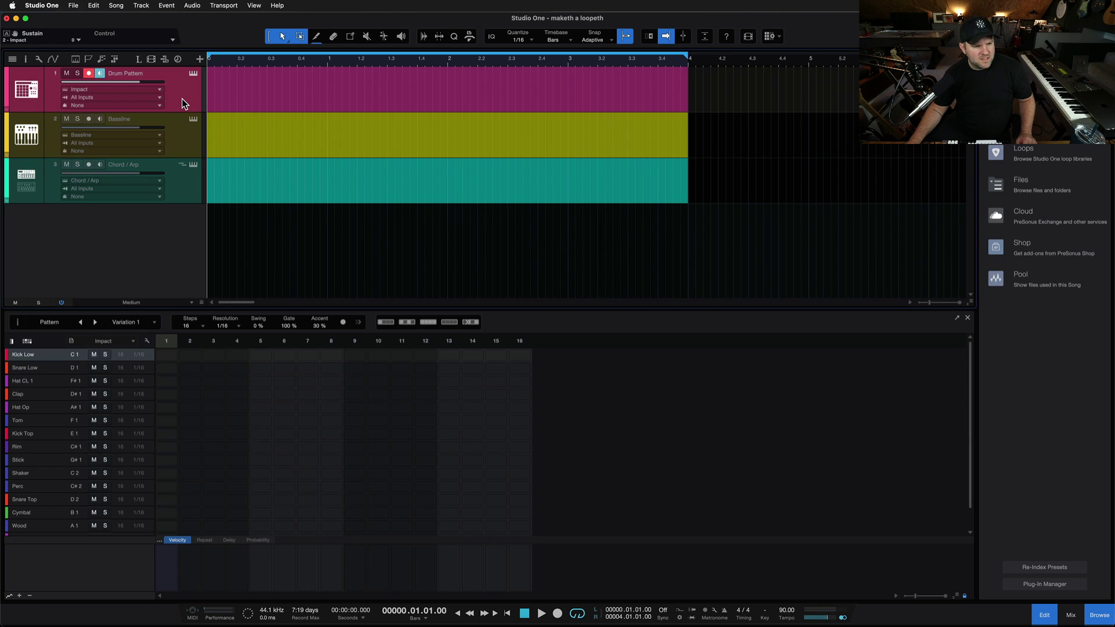
pyautogui.click(183, 130)
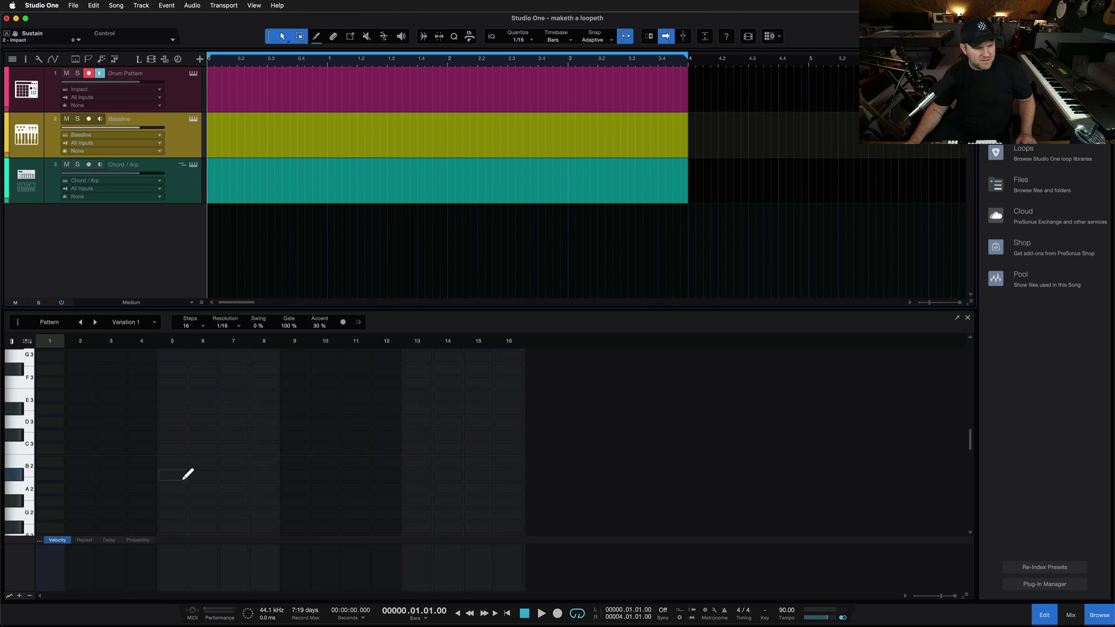
pyautogui.click(190, 186)
pyautogui.click(186, 135)
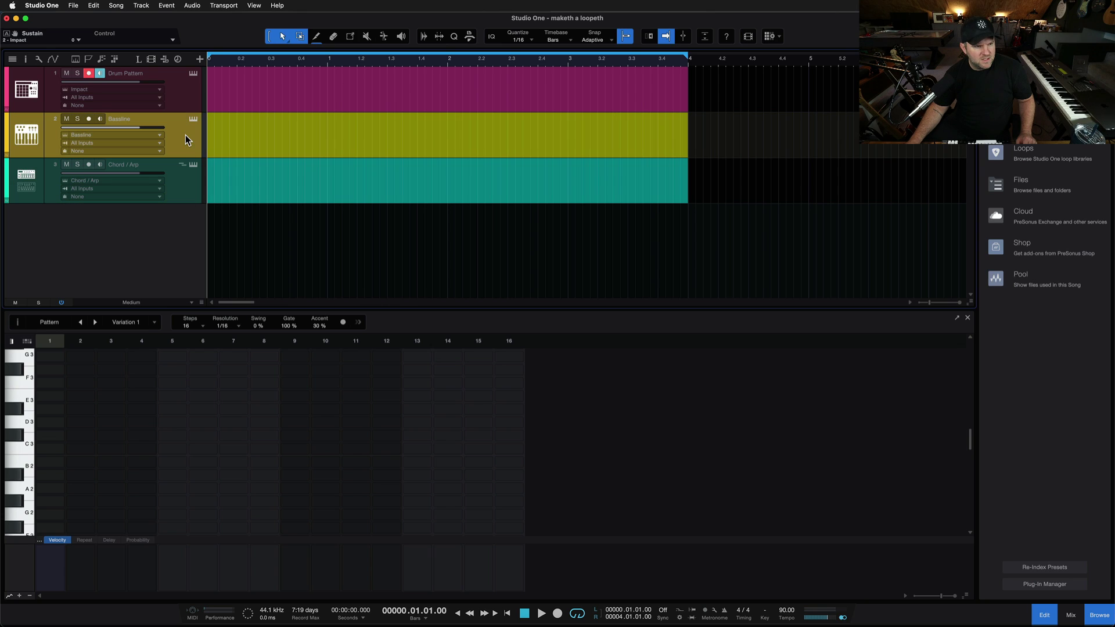
pyautogui.click(184, 82)
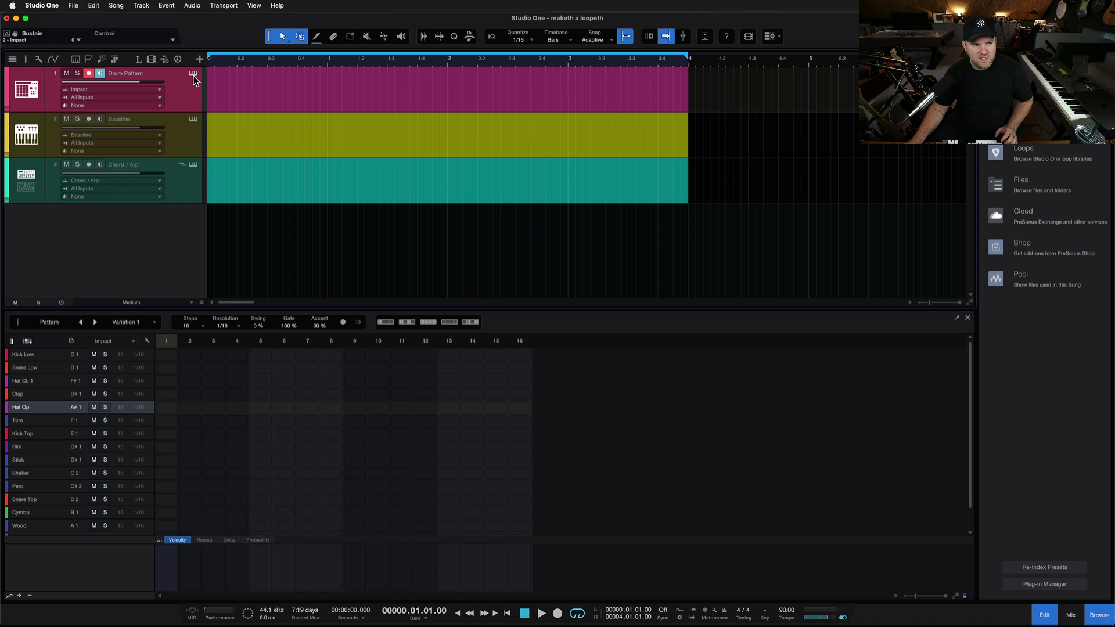
# View the Impact XT instrument behind the Drum Pattern track, and close it again.
pyautogui.click(234, 52)
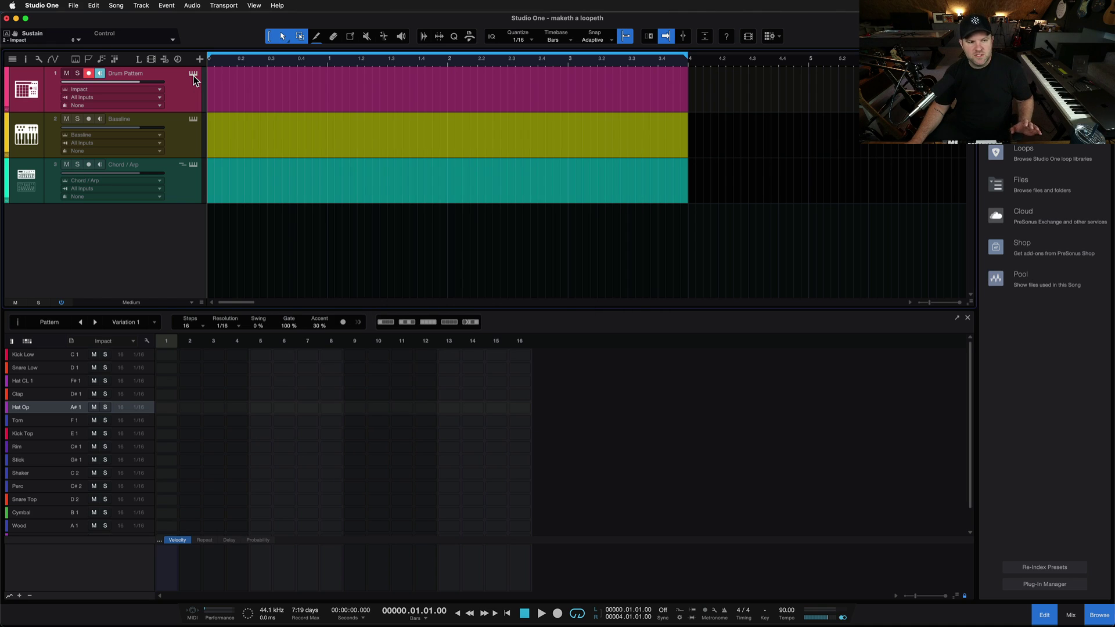
pyautogui.click(193, 74)
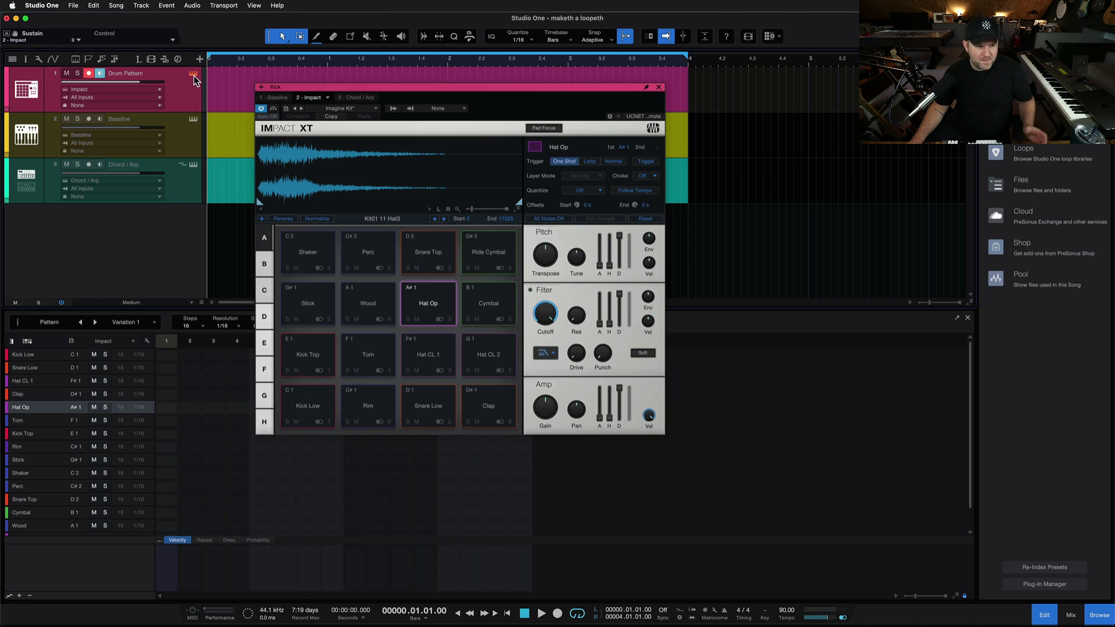
pyautogui.click(193, 74)
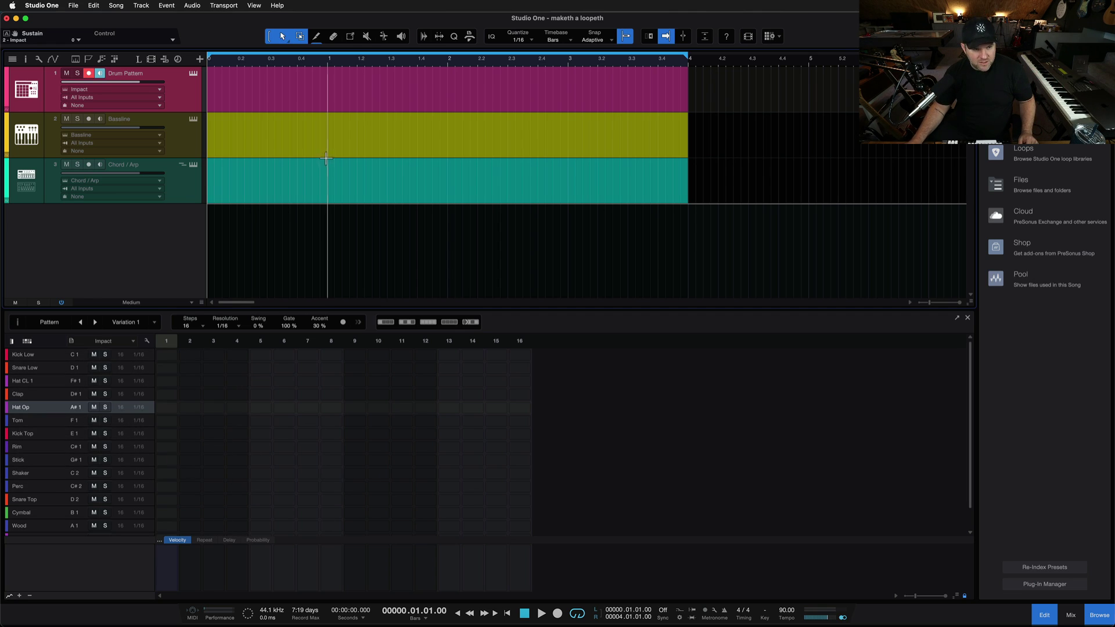
# Select the drum pattern in the arrangement, open the track's Impact XT instrument, and audition the Kick Low pad.
pyautogui.click(321, 108)
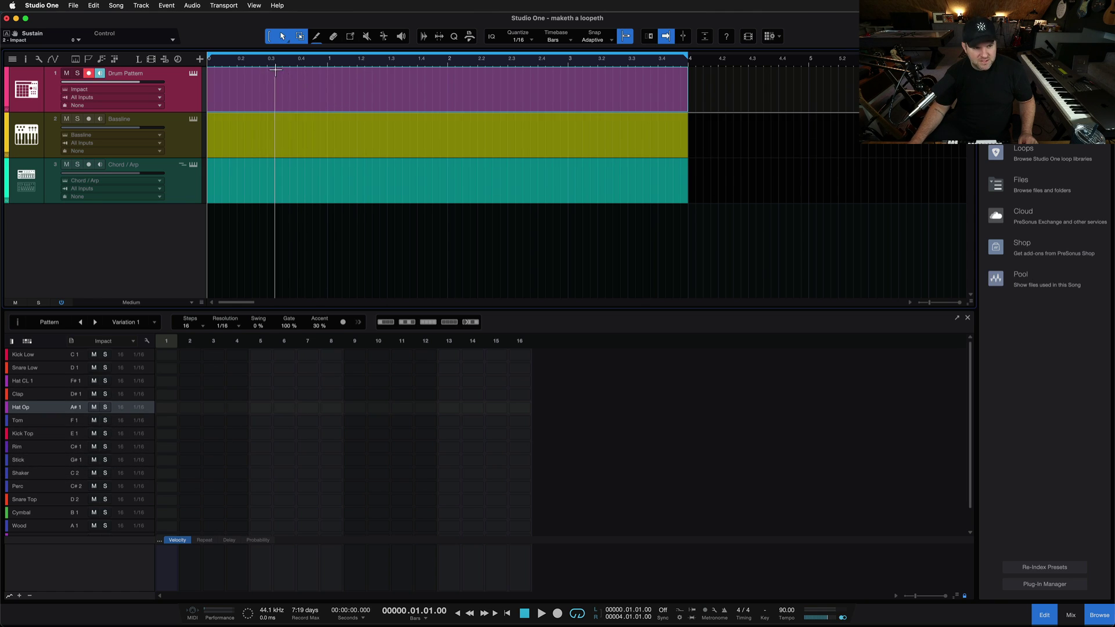
pyautogui.click(193, 75)
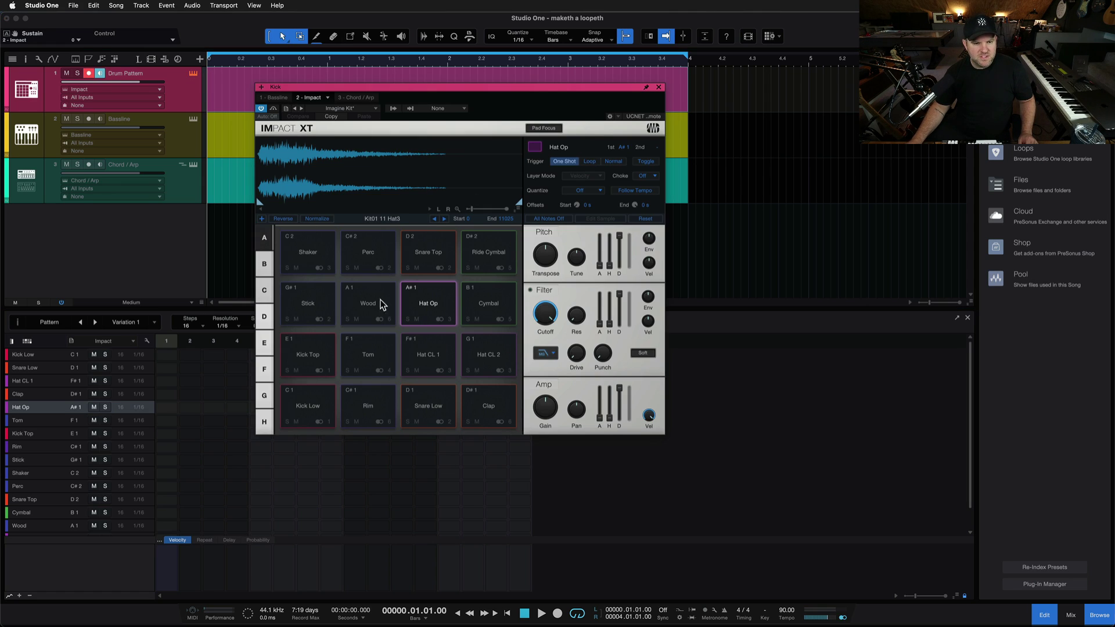
pyautogui.click(301, 416)
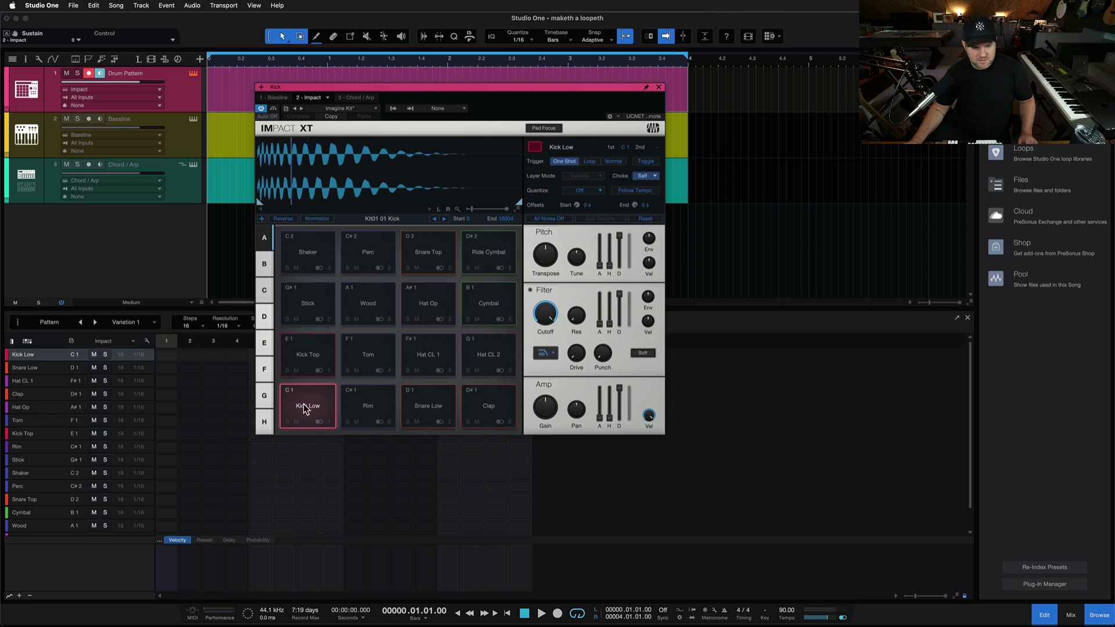
# Audition the Snare Low, Tom, Rim and Kick Low pads in Impact XT, and close the instrument.
pyautogui.click(428, 407)
pyautogui.click(369, 357)
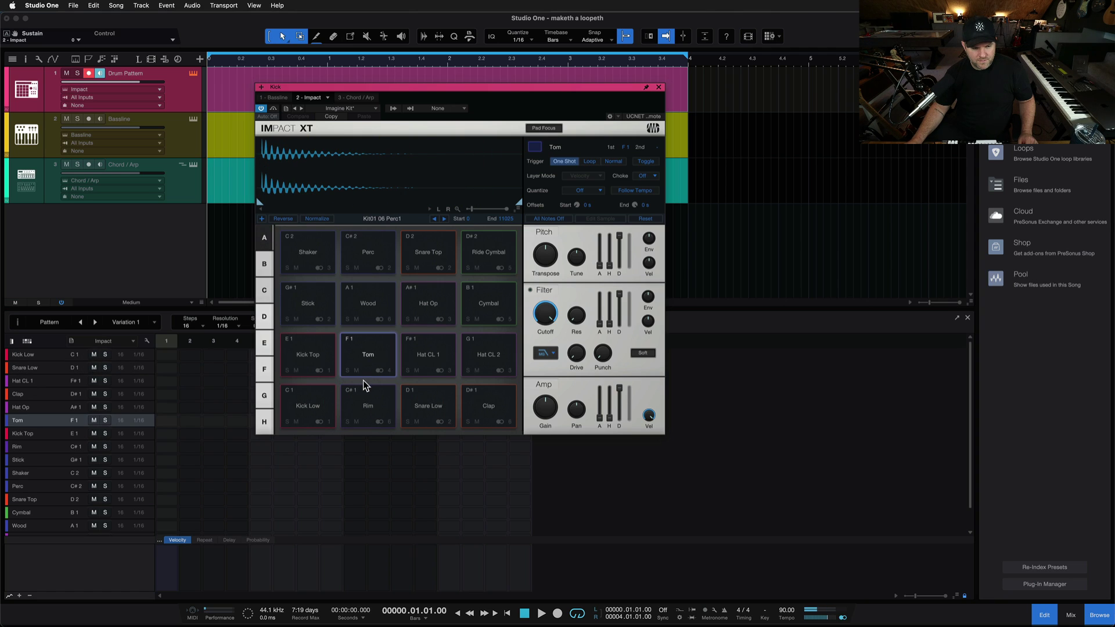
pyautogui.click(348, 401)
pyautogui.click(306, 405)
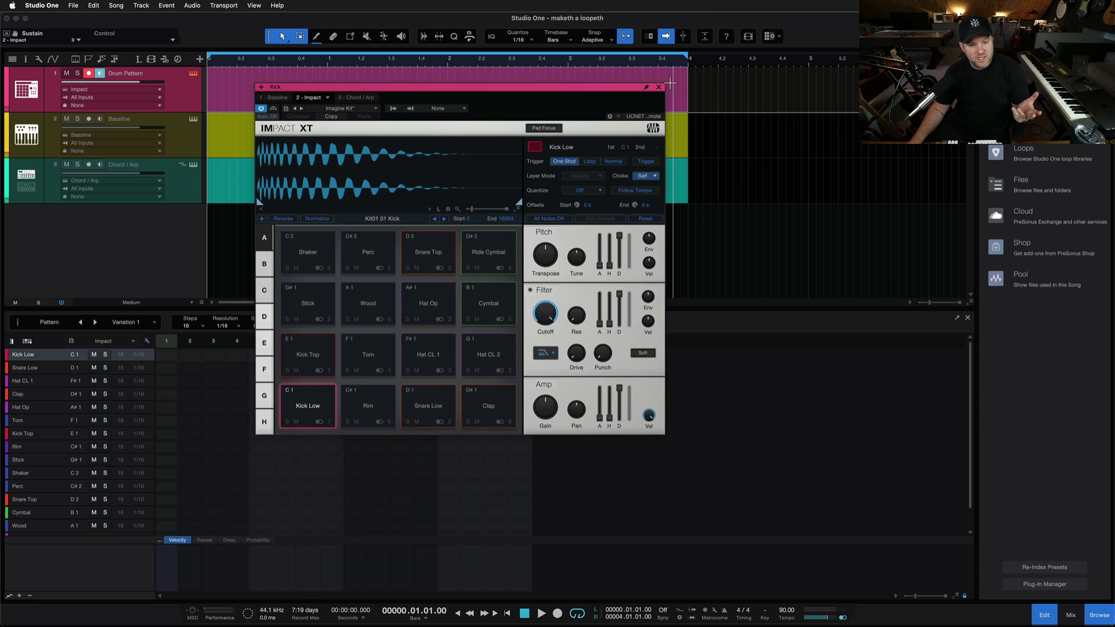
pyautogui.click(658, 87)
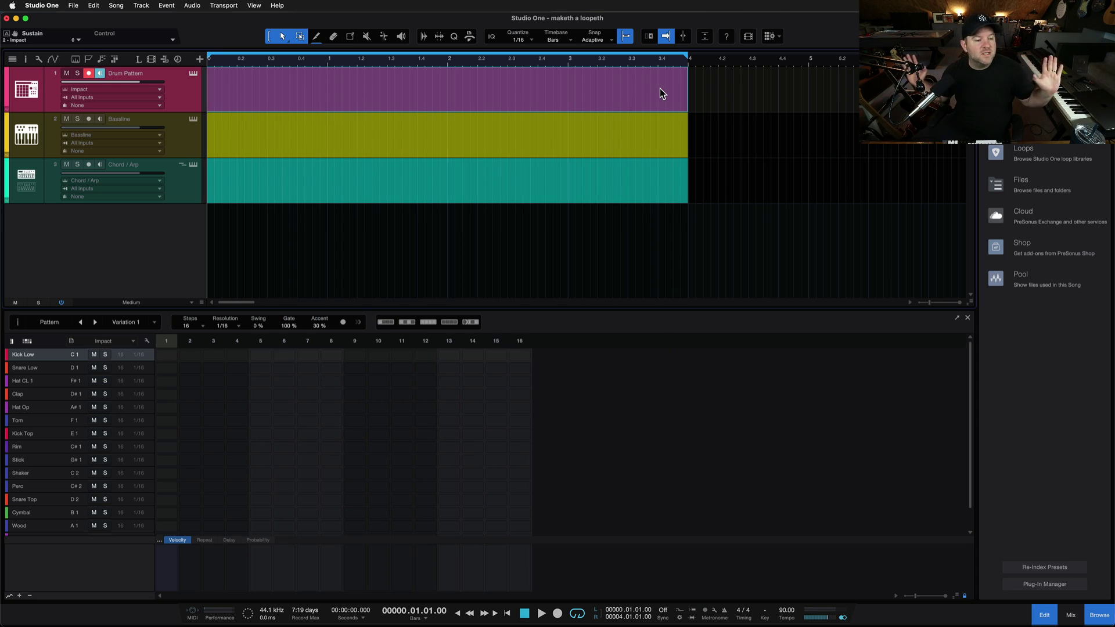
# Enter Kick Low hits on steps 1, 5, 9 and 13 of the drum pattern, and play it back.
pyautogui.click(38, 357)
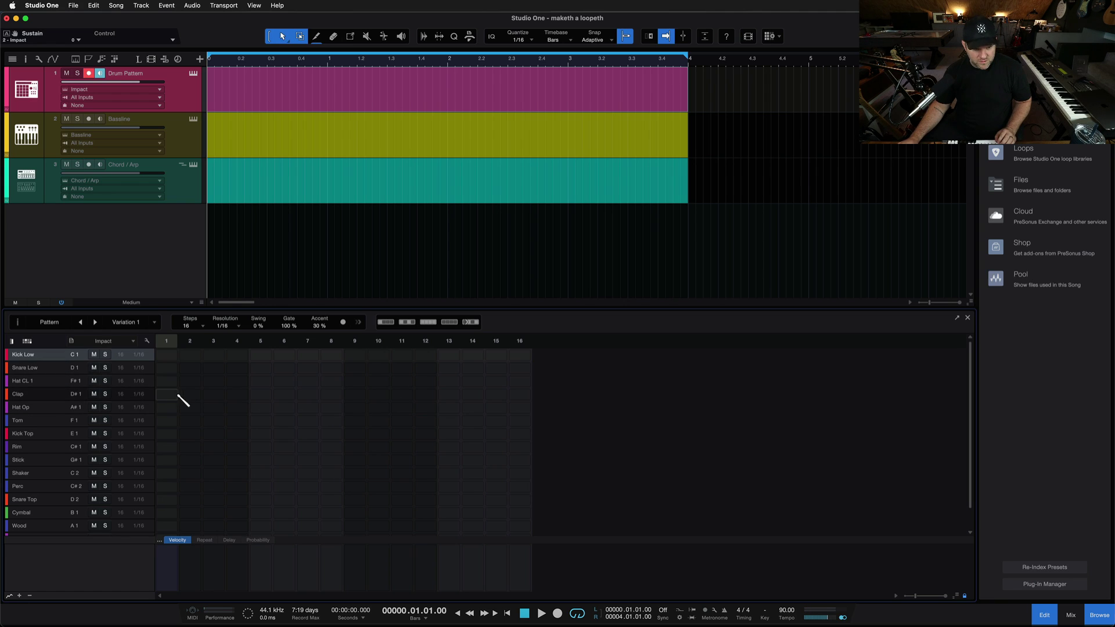
pyautogui.click(169, 355)
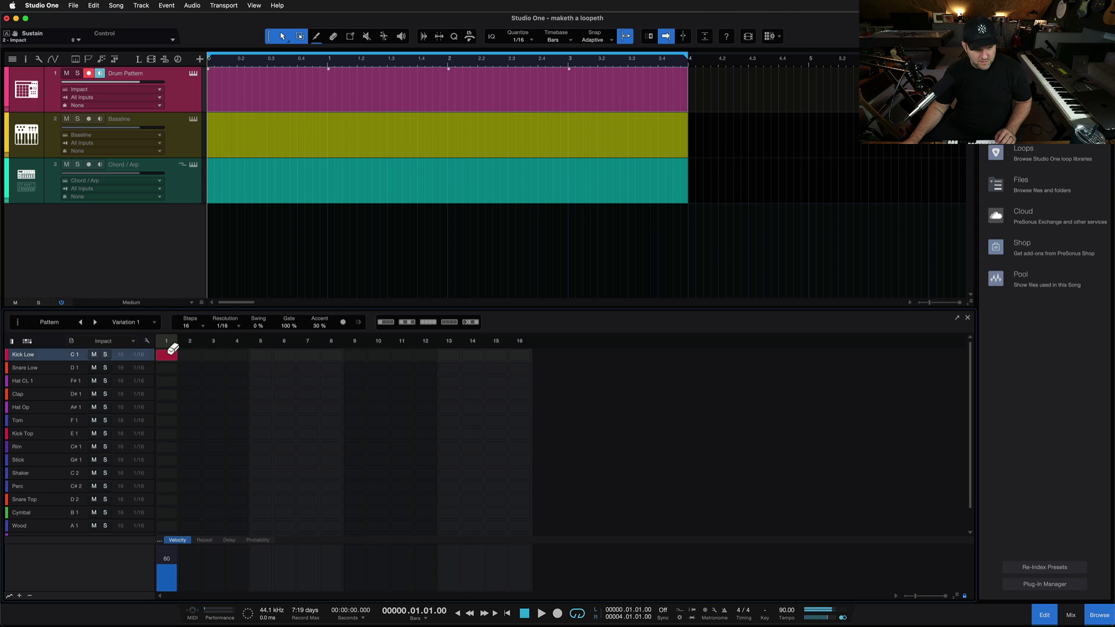
pyautogui.click(264, 353)
pyautogui.click(356, 355)
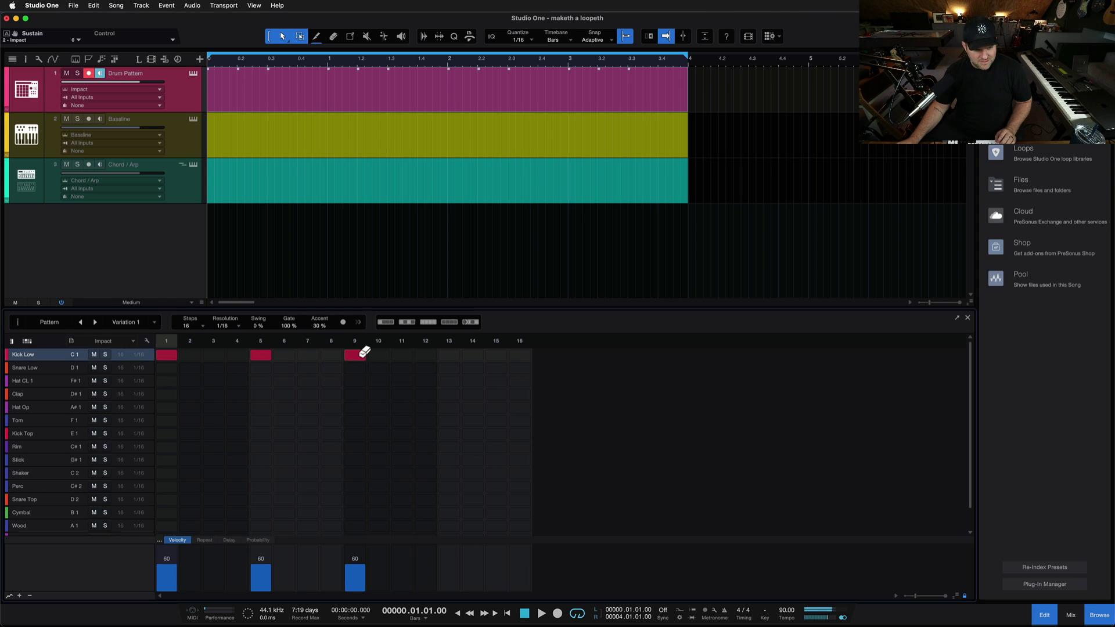
pyautogui.click(449, 354)
pyautogui.press('space')
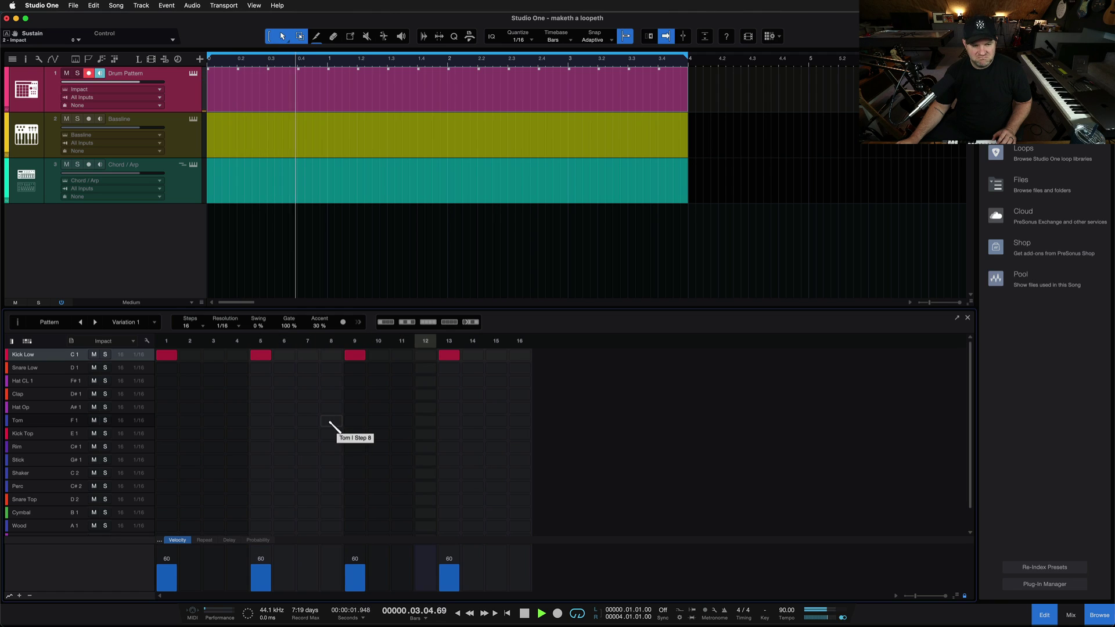
pyautogui.press('space')
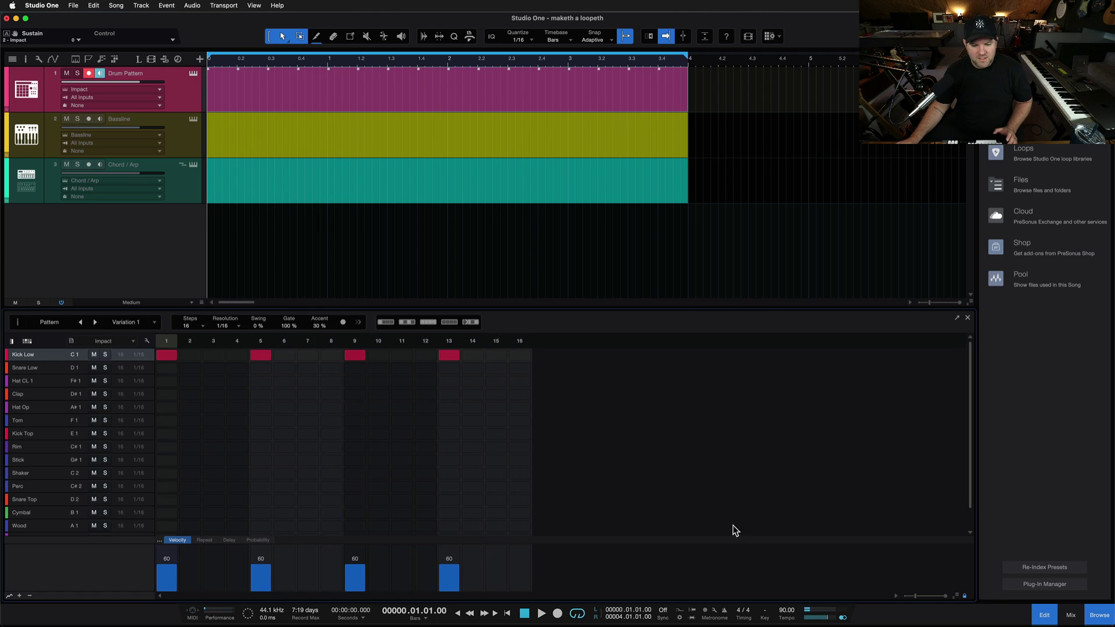
# Set the song tempo to 130 BPM, and play the loop back at that speed.
pyautogui.doubleClick(785, 611)
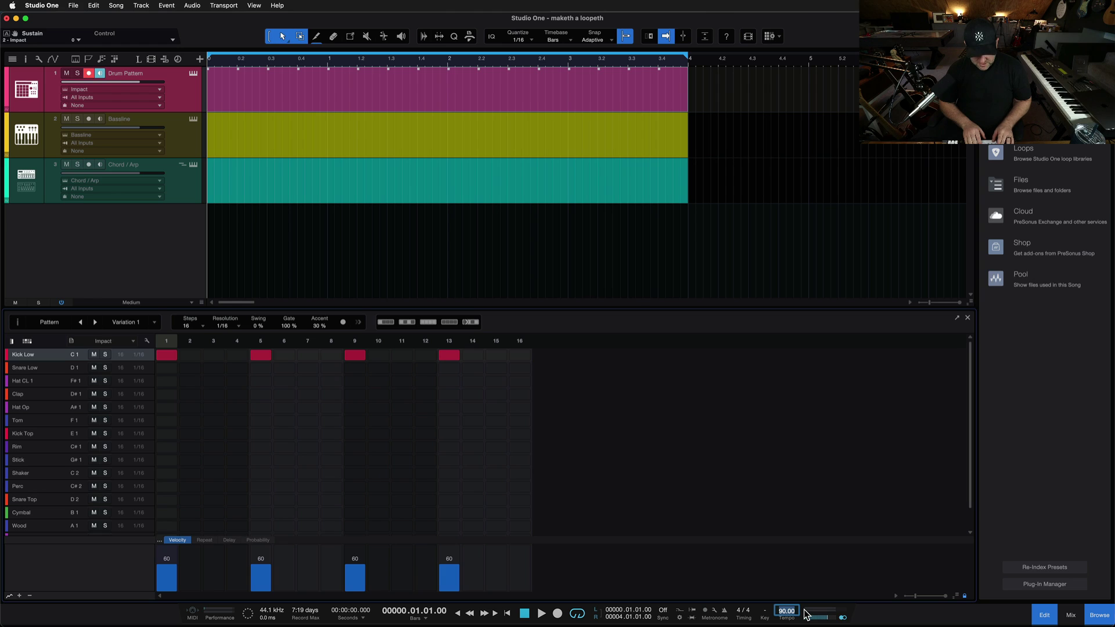
pyautogui.write('130')
pyautogui.press('Return')
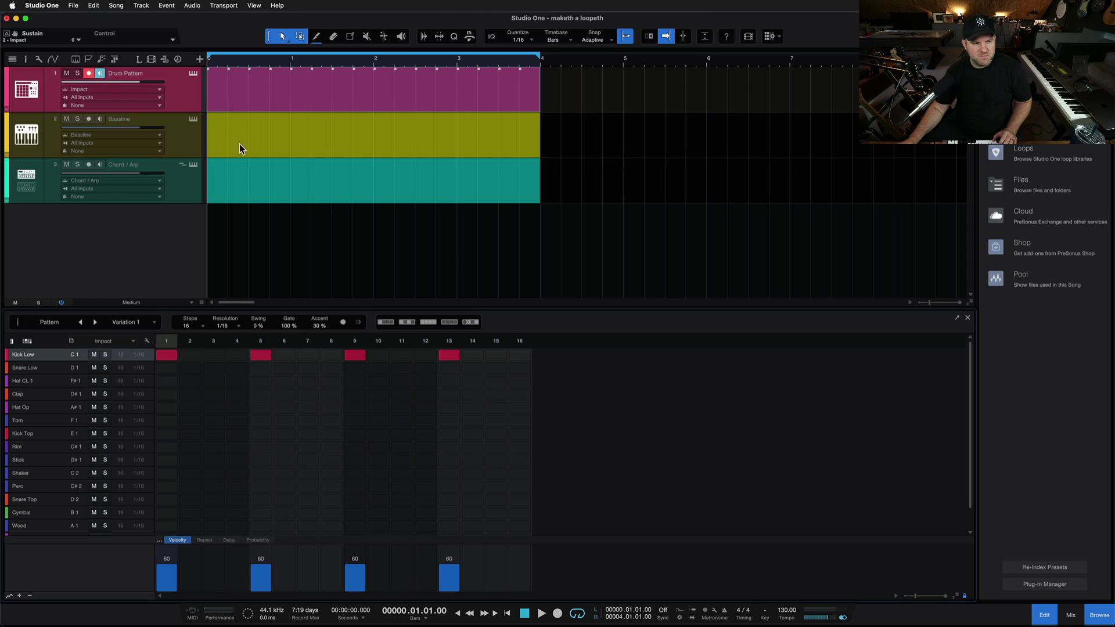
pyautogui.press('space')
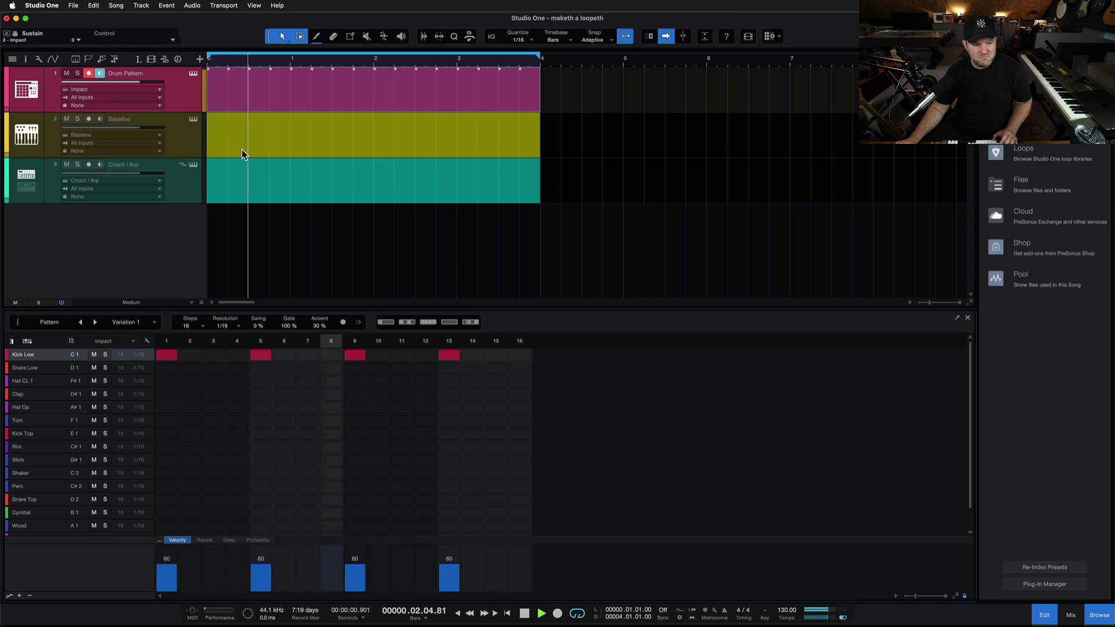
pyautogui.press('space')
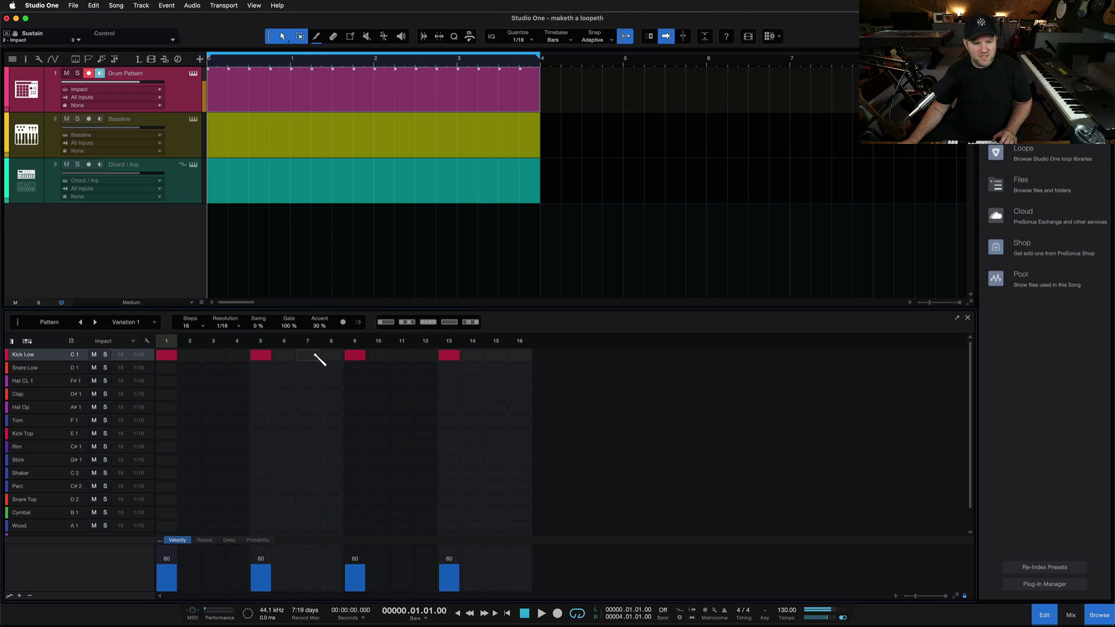
# Remove the Kick Low hits on steps 5, 9 and 13, then refill the row on every fourth step and play it.
pyautogui.click(450, 355)
pyautogui.click(361, 354)
pyautogui.click(262, 354)
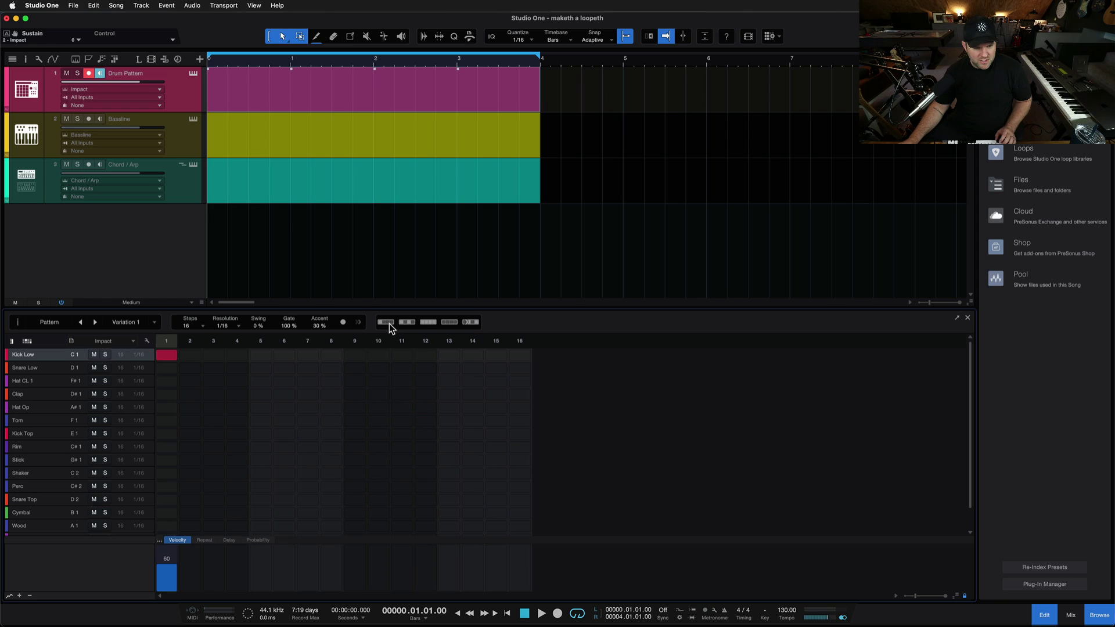
pyautogui.click(389, 323)
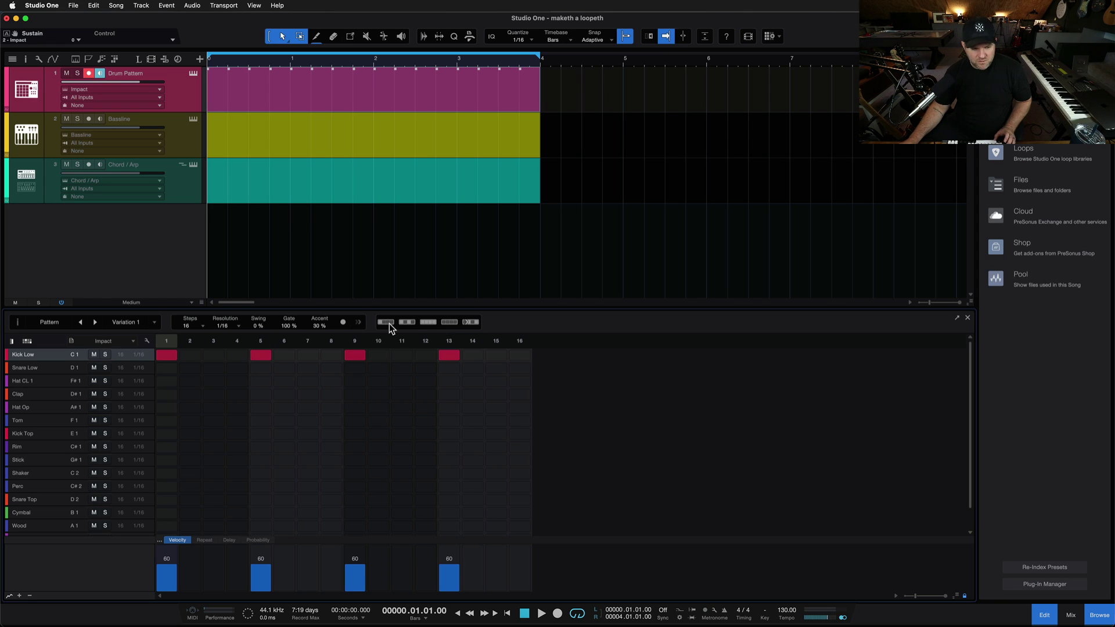
pyautogui.press('space')
pyautogui.press('space')
# Try filling the Kick Low row on every second step and on every step, playing each version, and clear the row.
pyautogui.click(408, 322)
pyautogui.press('space')
pyautogui.press('space')
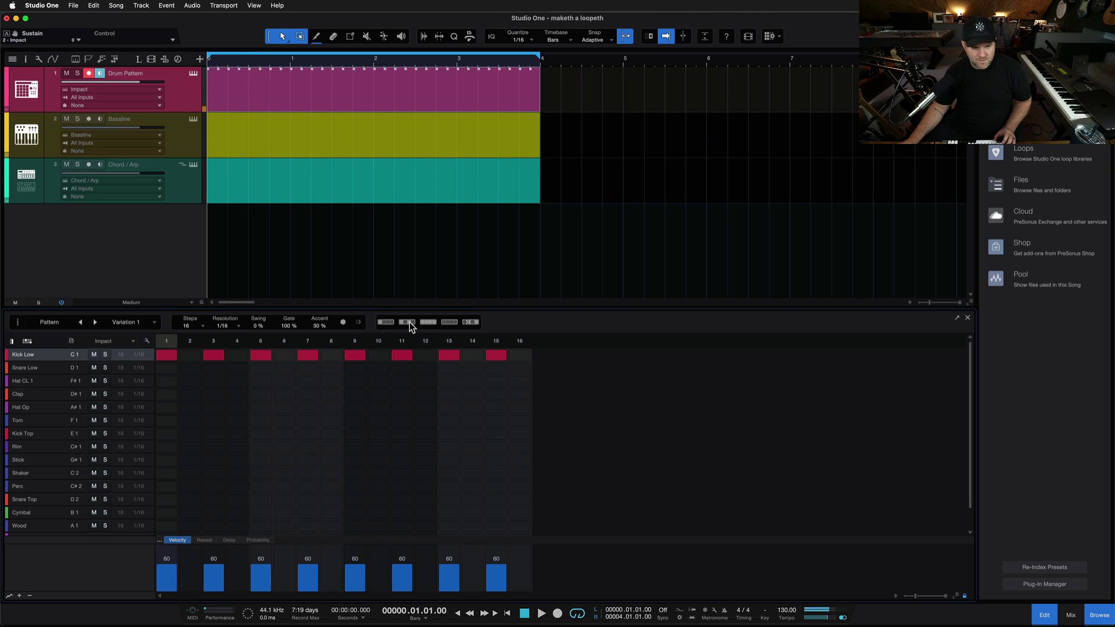
pyautogui.click(428, 322)
pyautogui.press('space')
pyautogui.press('space')
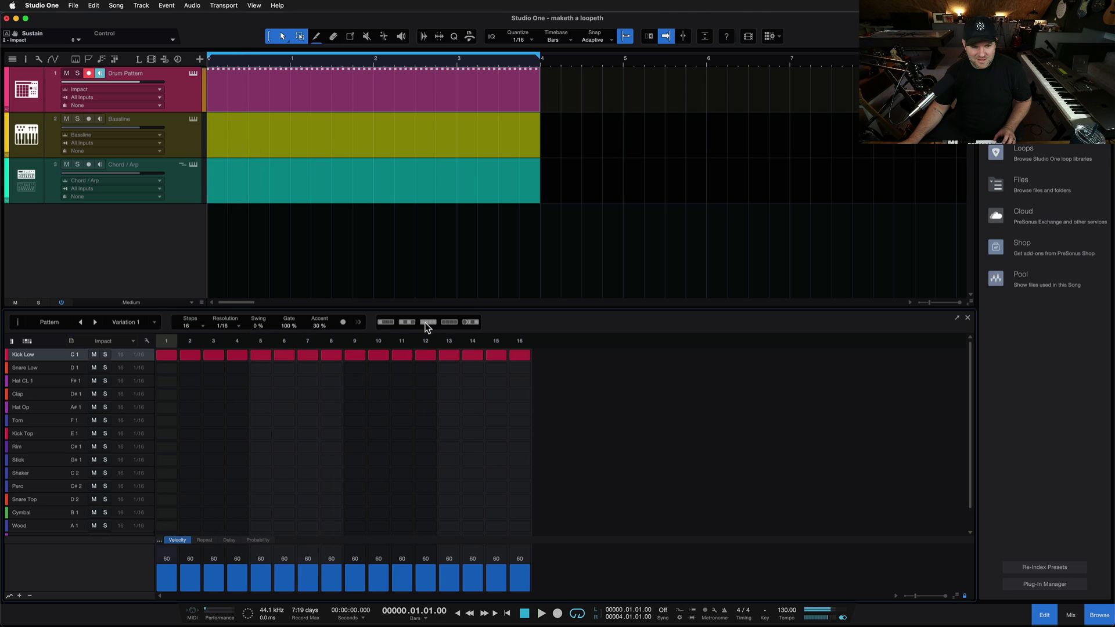
pyautogui.click(448, 322)
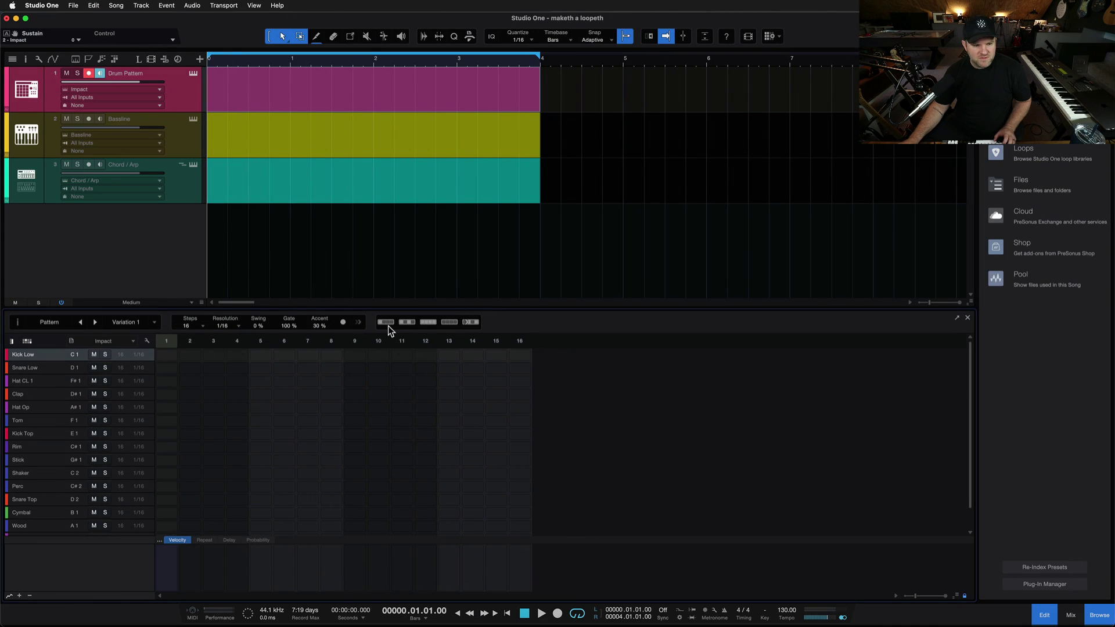
# Fill the Kick Low row on every fourth step, shift the hits one step to the right, and play it back.
pyautogui.click(387, 324)
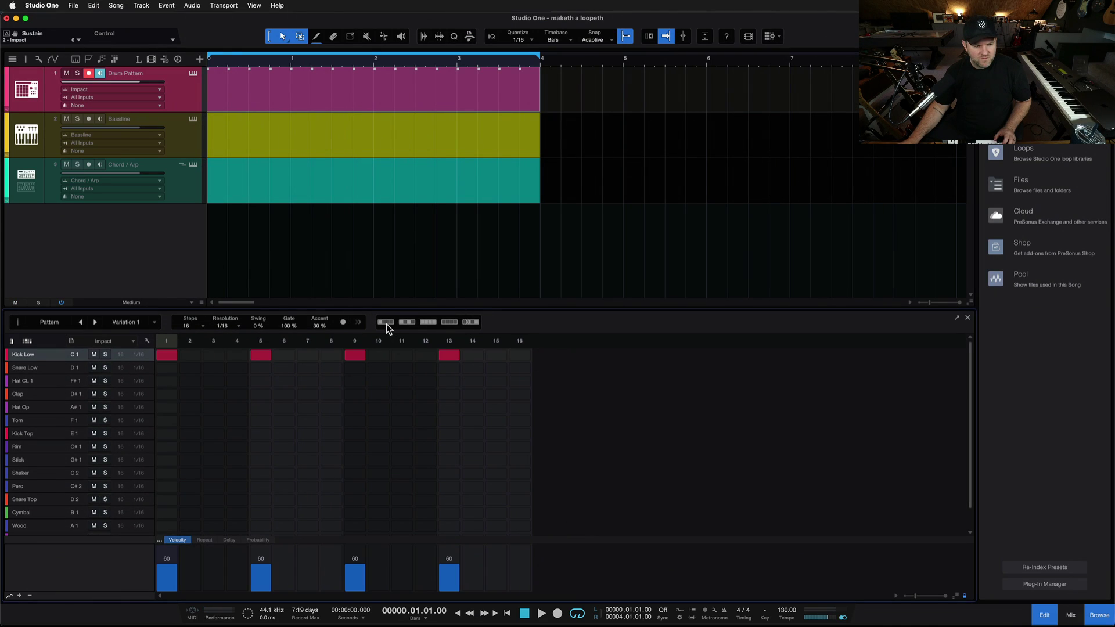
pyautogui.click(470, 325)
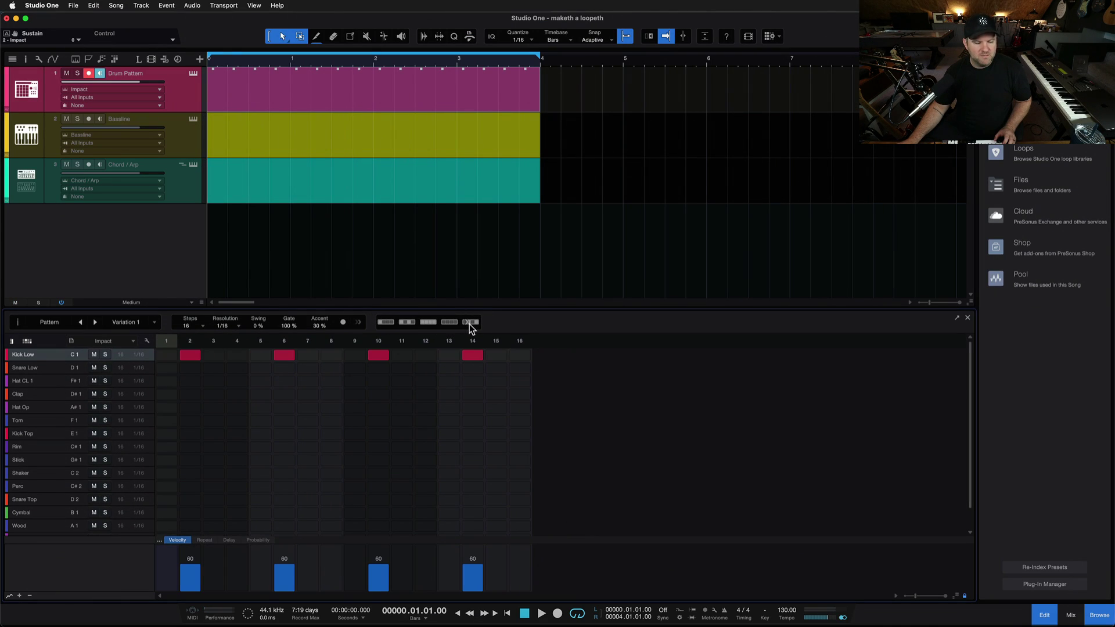
pyautogui.press('space')
pyautogui.press('space')
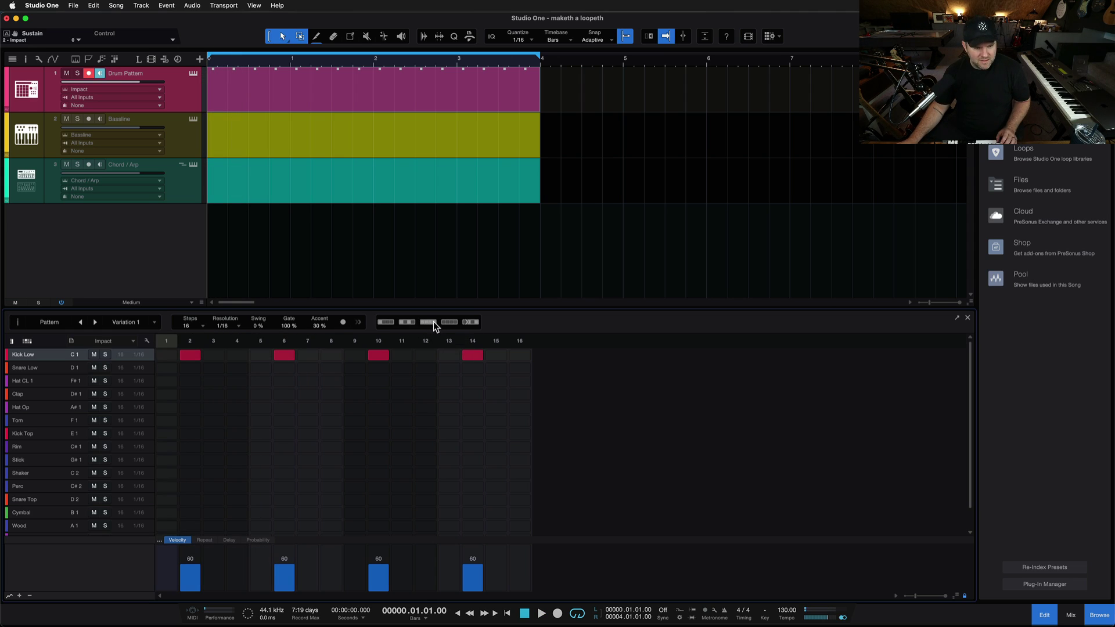
# Clear the shifted Kick Low hits and fill the row on steps 1, 5, 9 and 13.
pyautogui.click(446, 323)
pyautogui.click(385, 323)
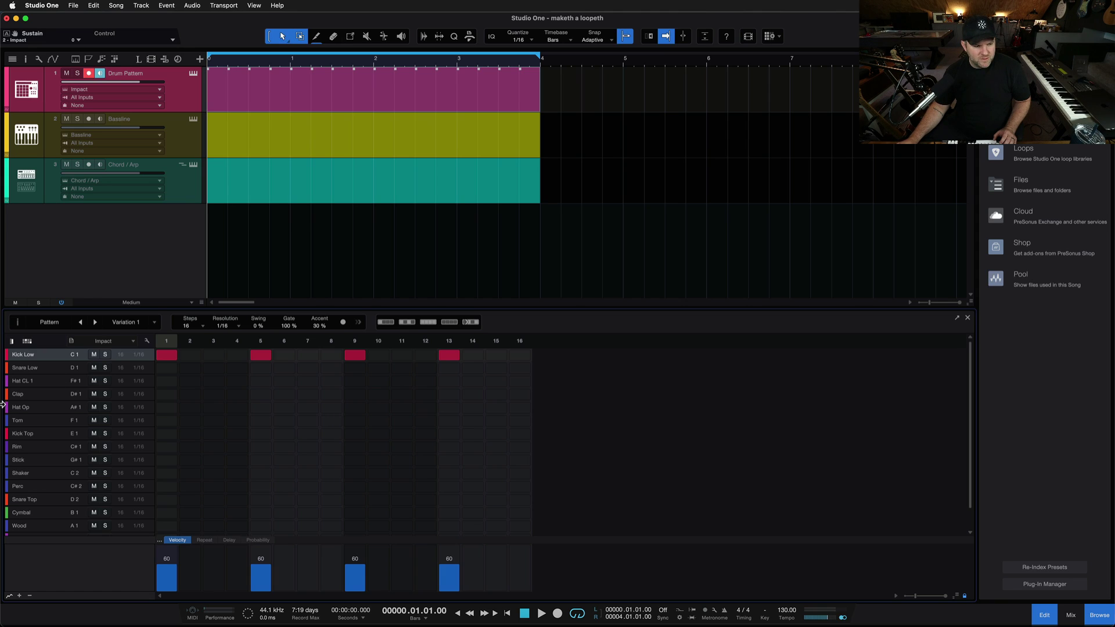
# Fill the Hat CL 1 row on every fourth step, change the fill to every second step, and play back each version.
pyautogui.click(38, 409)
pyautogui.click(38, 381)
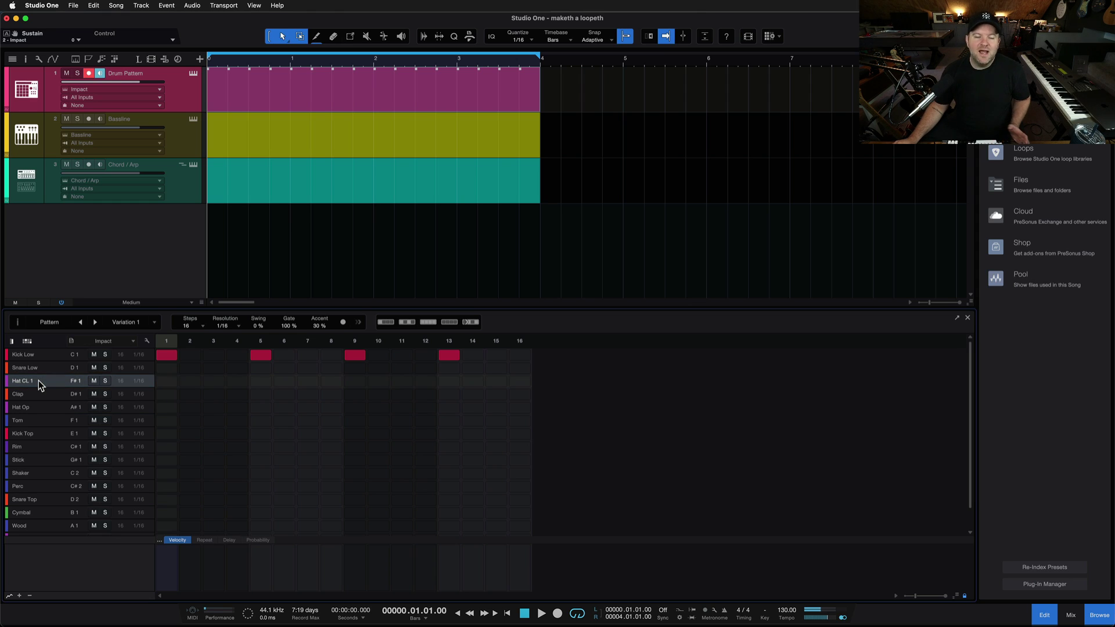
pyautogui.click(388, 322)
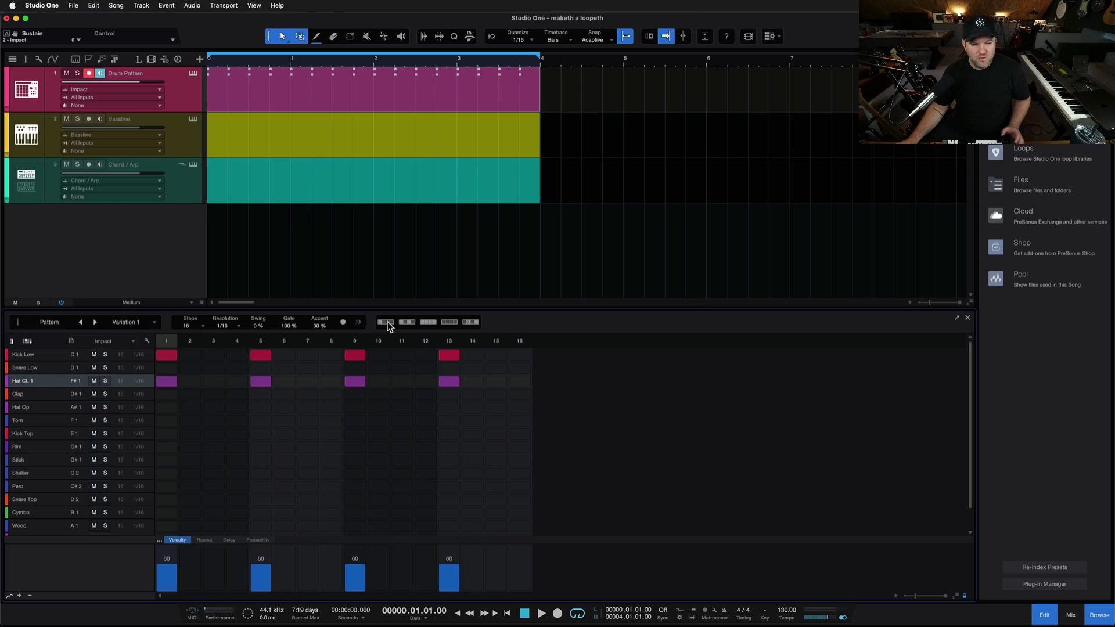
pyautogui.press('space')
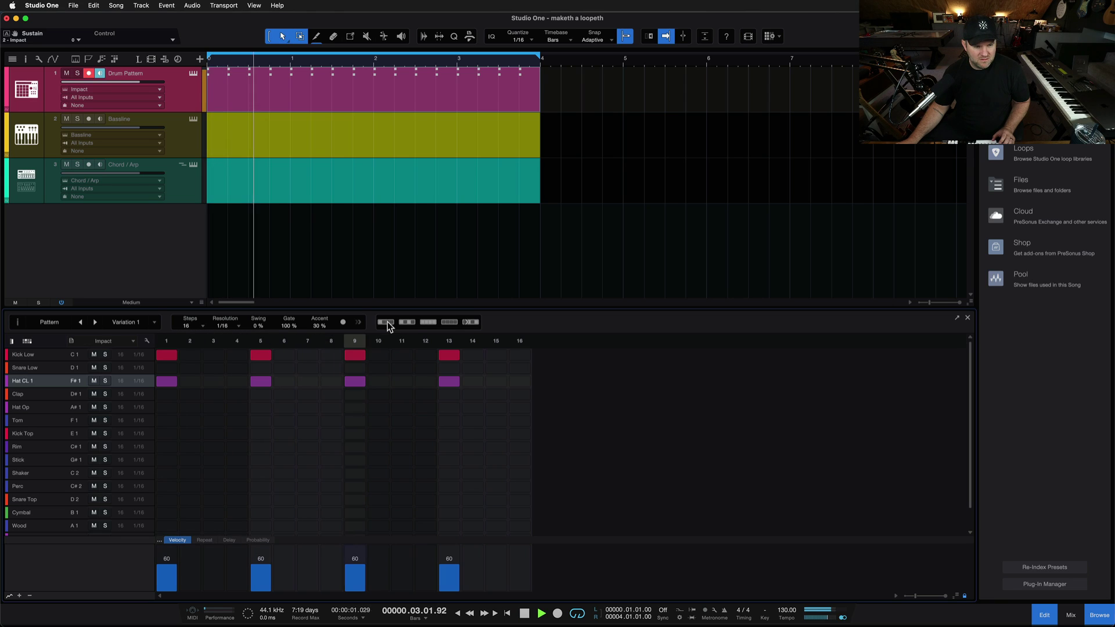
pyautogui.press('space')
pyautogui.click(408, 323)
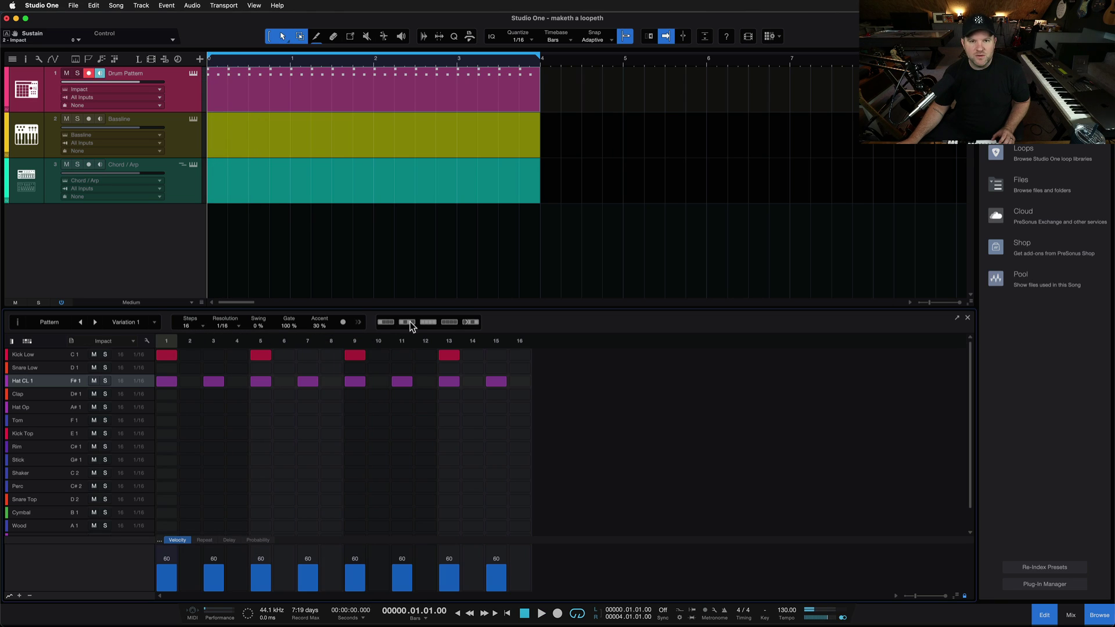
pyautogui.press('space')
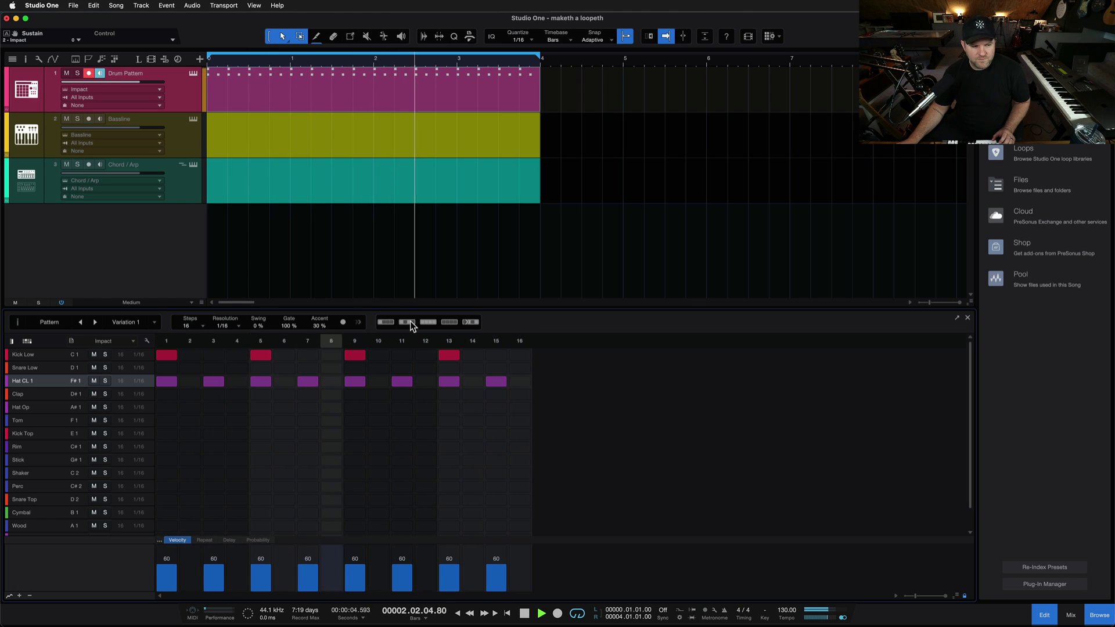
pyautogui.press('space')
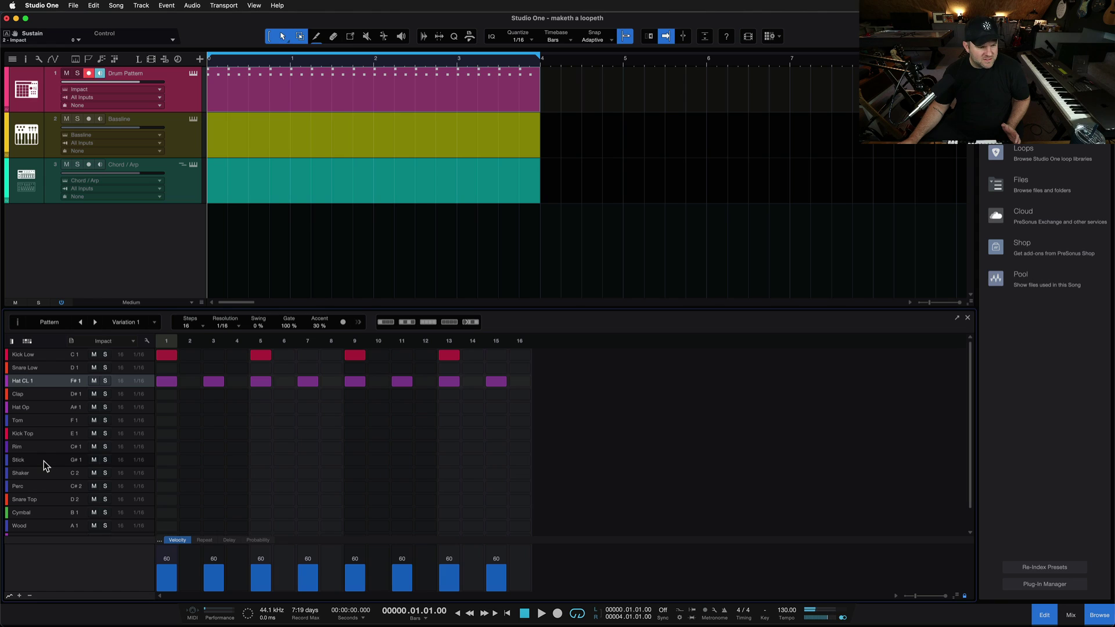
# Add Snare Low hits on steps 5 and 13 of the drum pattern, and play it back.
pyautogui.click(51, 368)
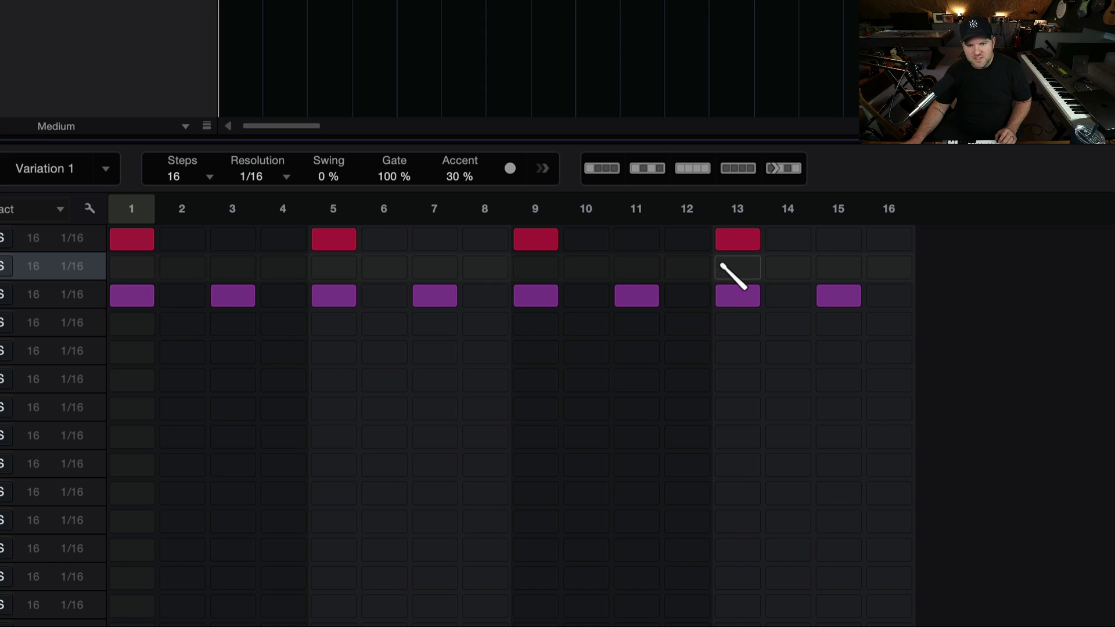
pyautogui.click(323, 271)
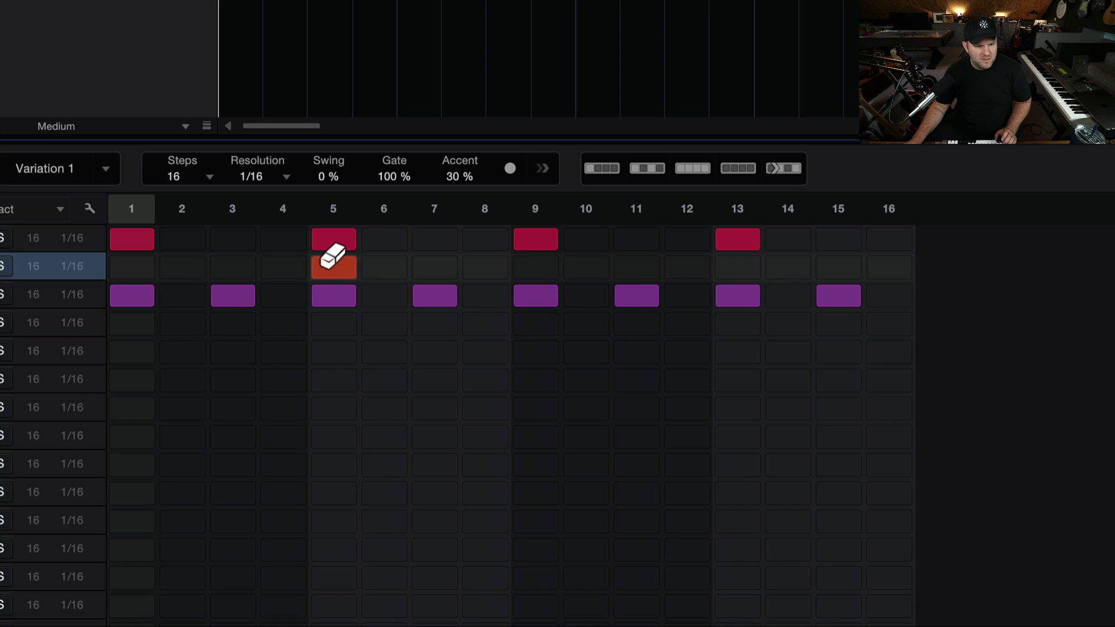
pyautogui.click(735, 268)
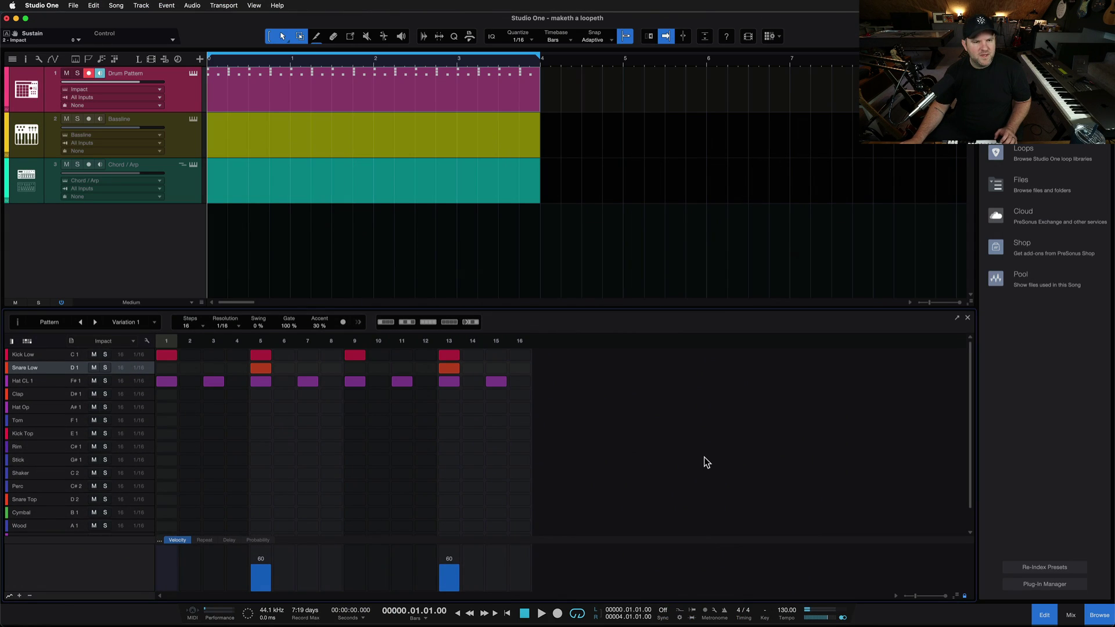
pyautogui.press('space')
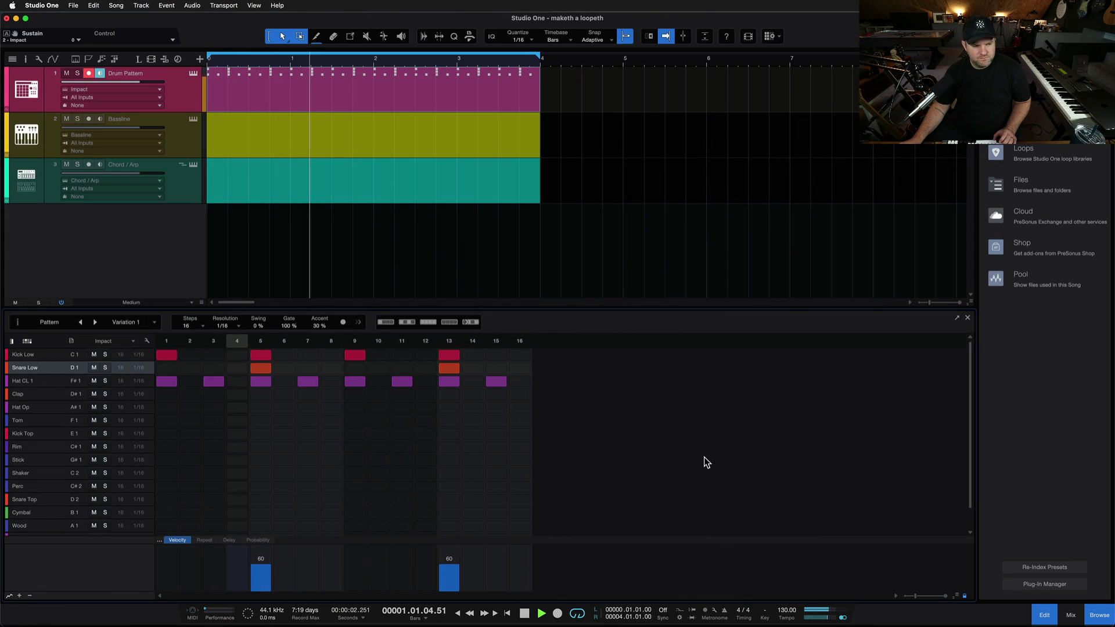
pyautogui.press('space')
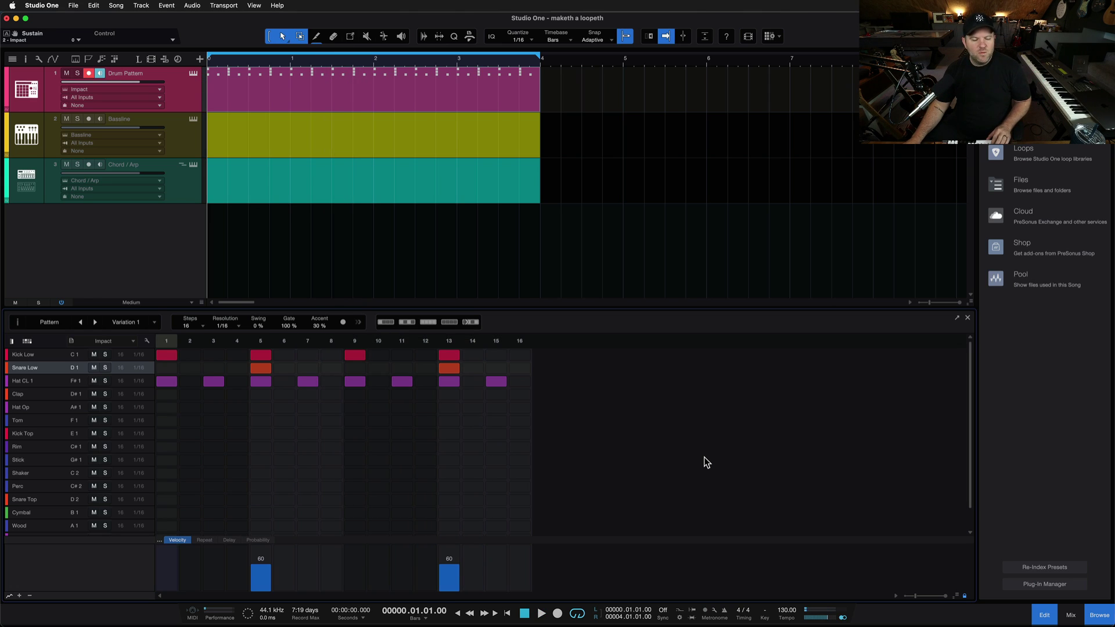
# Move the playback position past the patterns to 00004.02.04.00, turn on the metronome, and start playback.
pyautogui.click(577, 60)
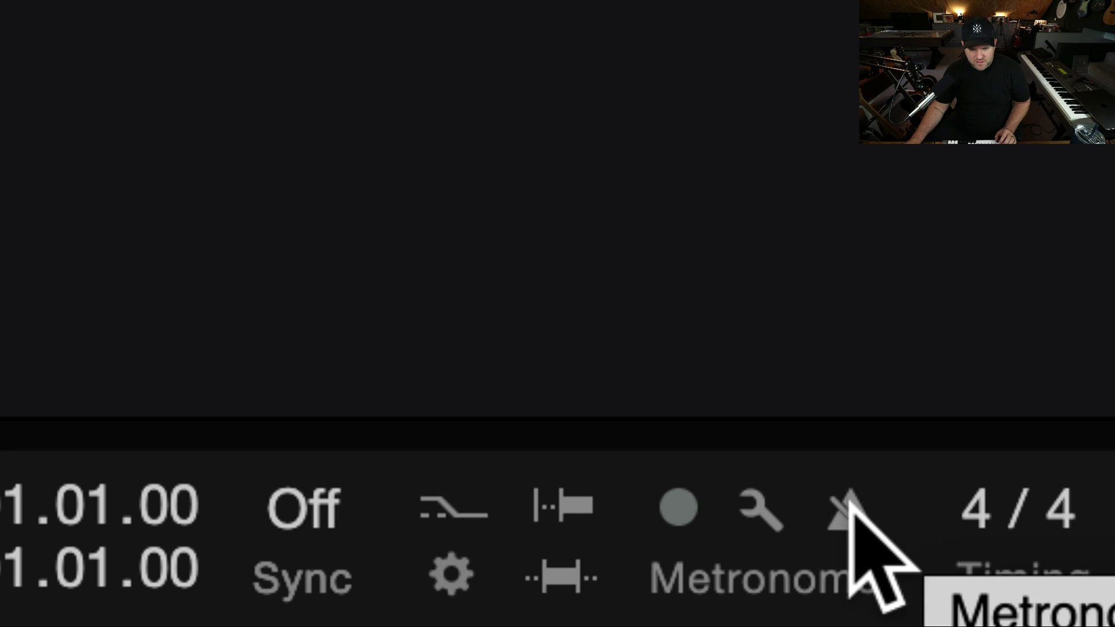
pyautogui.click(848, 509)
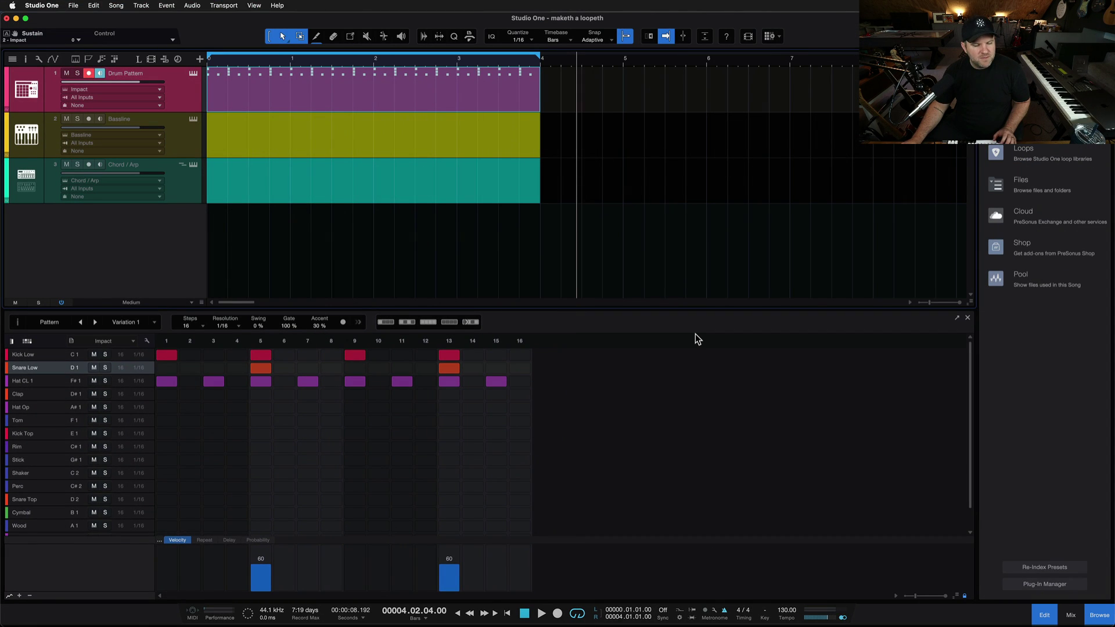
pyautogui.press('space')
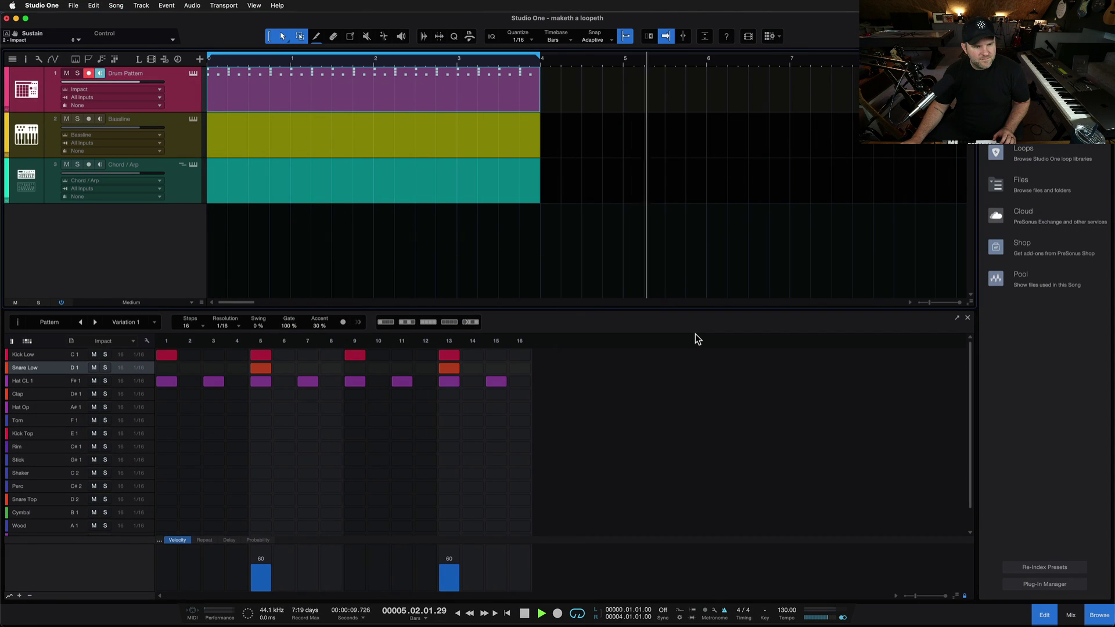
# Stop playback, return to the song start, and play the drum pattern from there.
pyautogui.press('space')
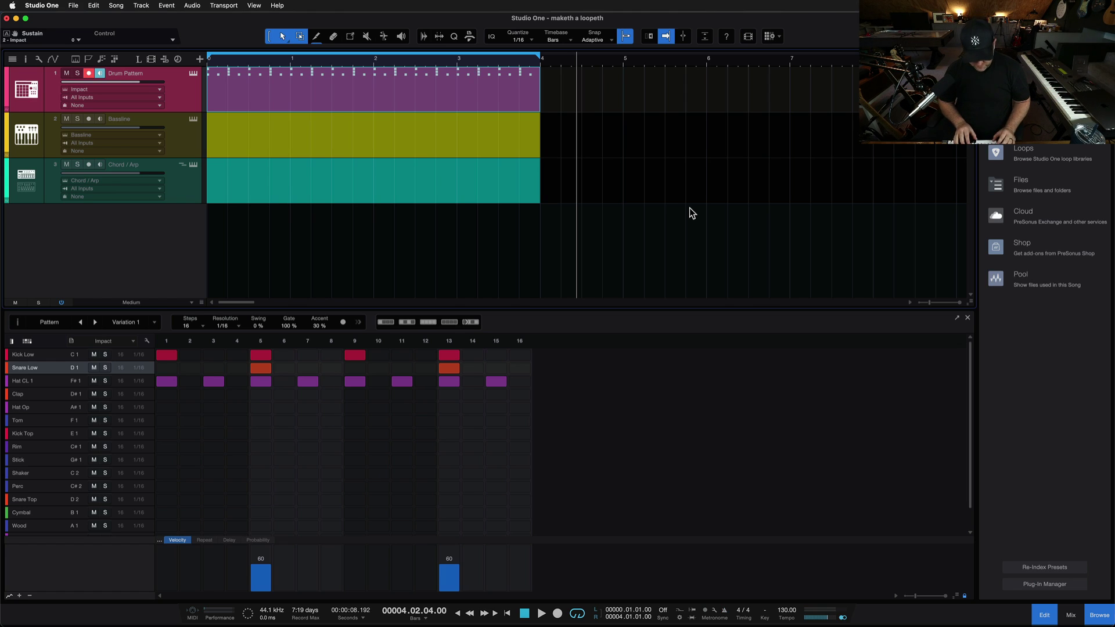
pyautogui.press('Home')
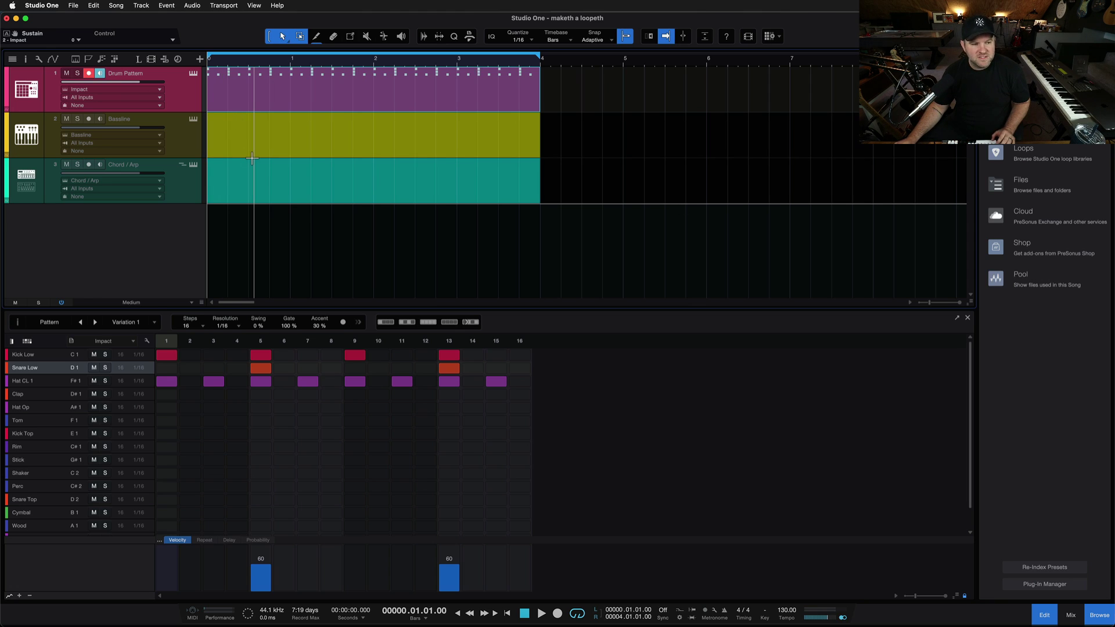
pyautogui.press('space')
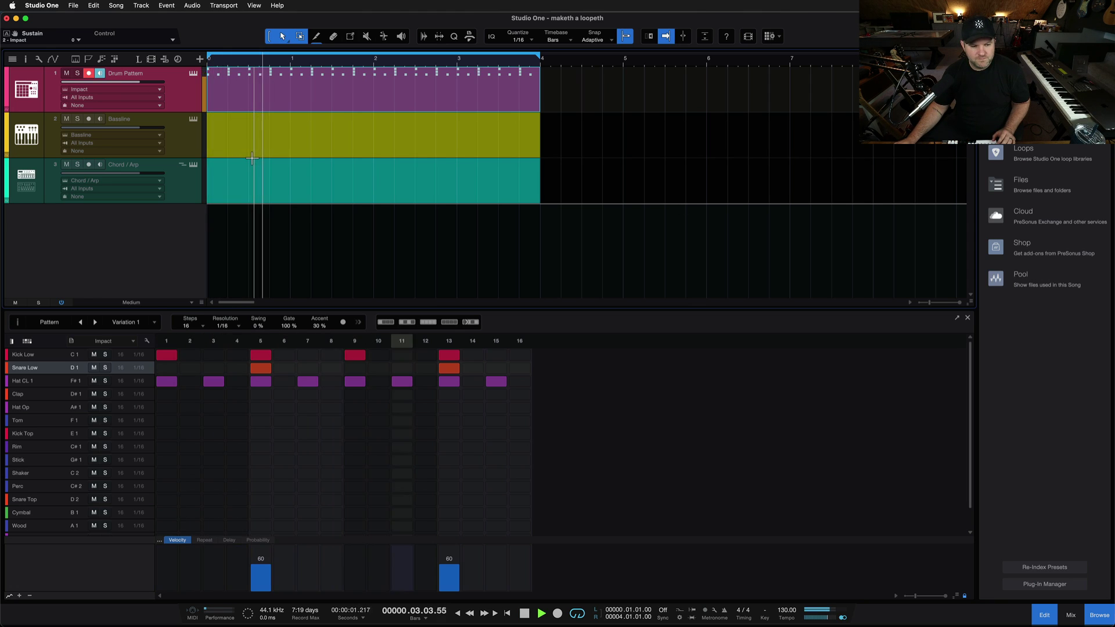
pyautogui.press('space')
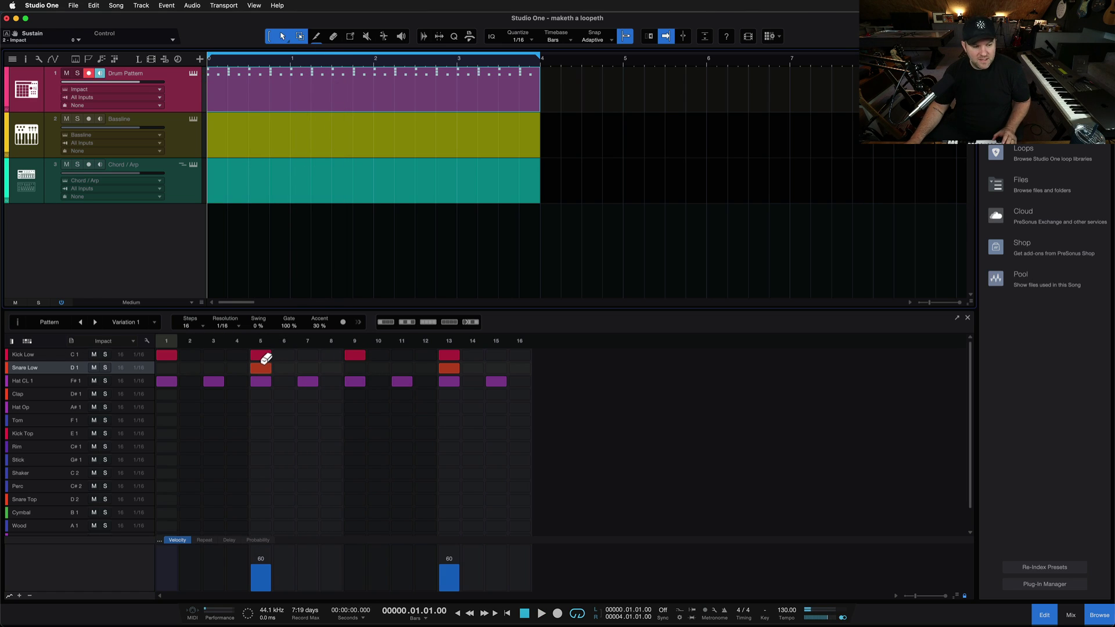
# Clear the Kick Low hit on step 9, add hits on steps 11 and 16, and play back the drum pattern.
pyautogui.click(359, 356)
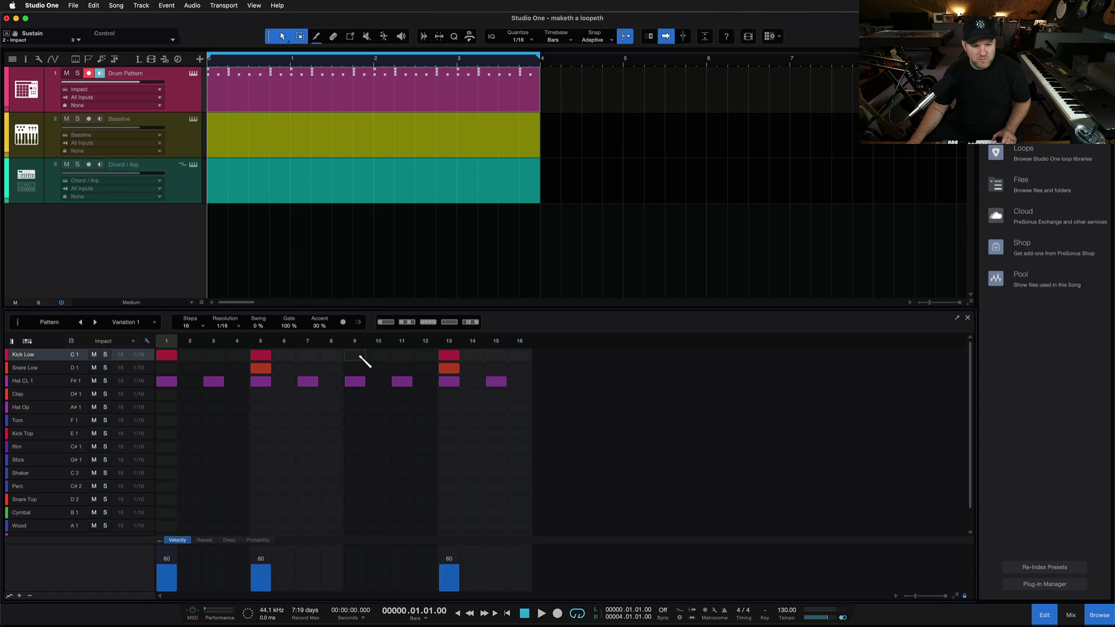
pyautogui.click(401, 355)
pyautogui.click(520, 356)
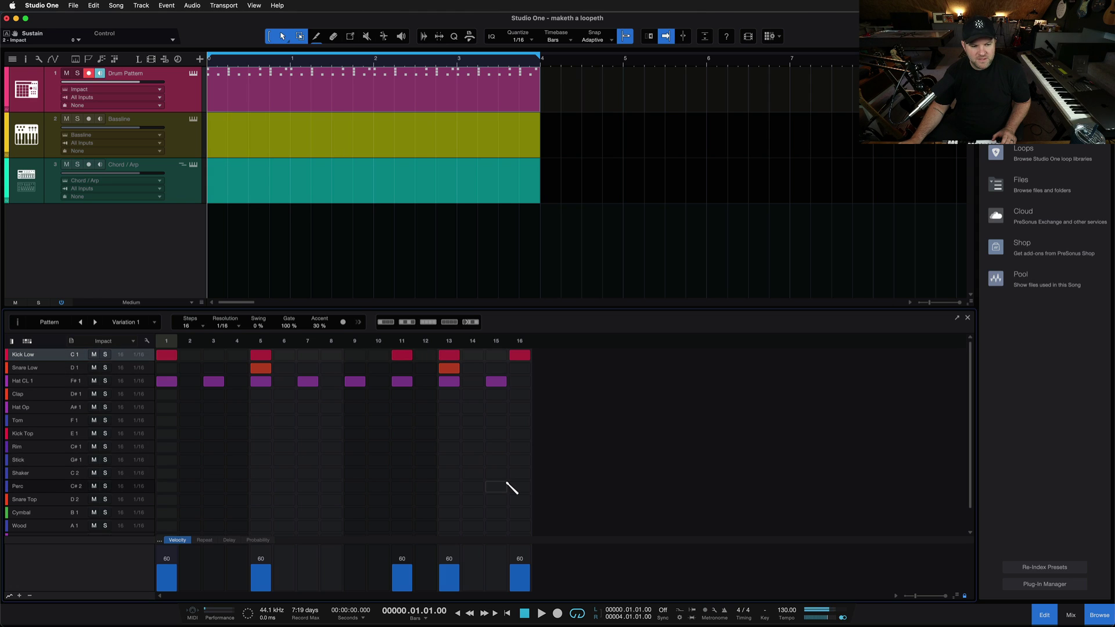
pyautogui.press('space')
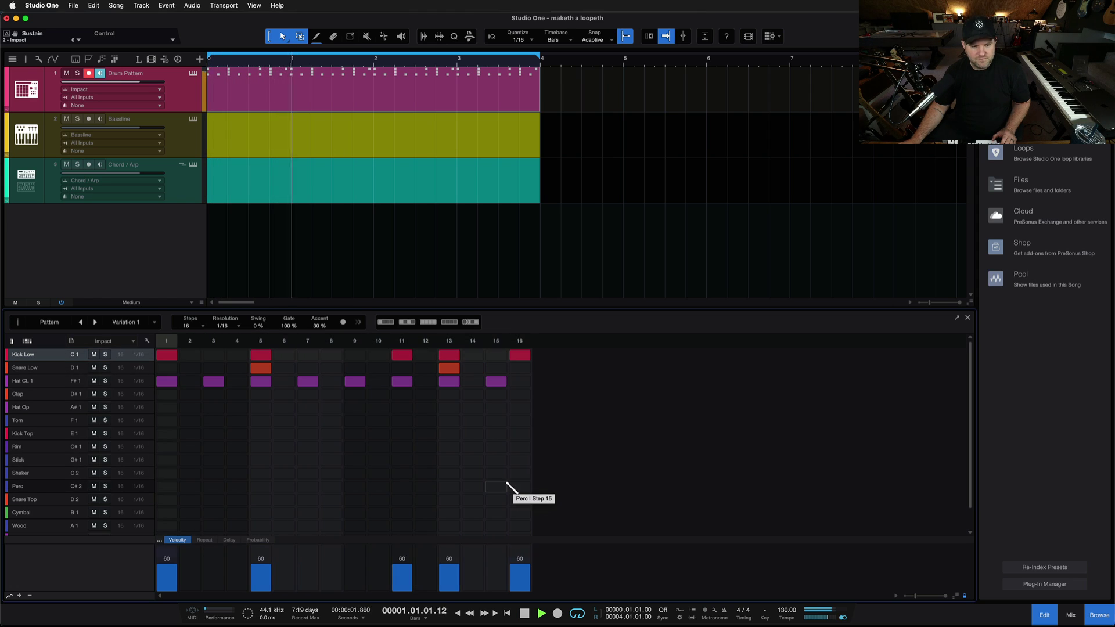
pyautogui.press('space')
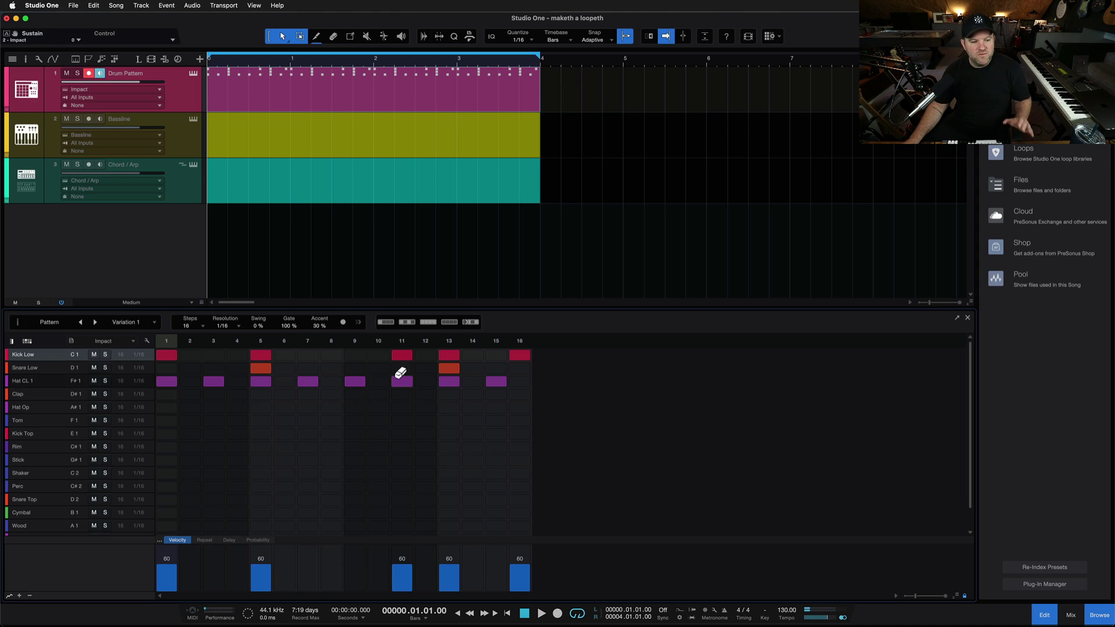
# Restore the Kick Low hit on step 9, clear steps 11 and 16, and play back the drum pattern.
pyautogui.click(360, 355)
pyautogui.click(402, 355)
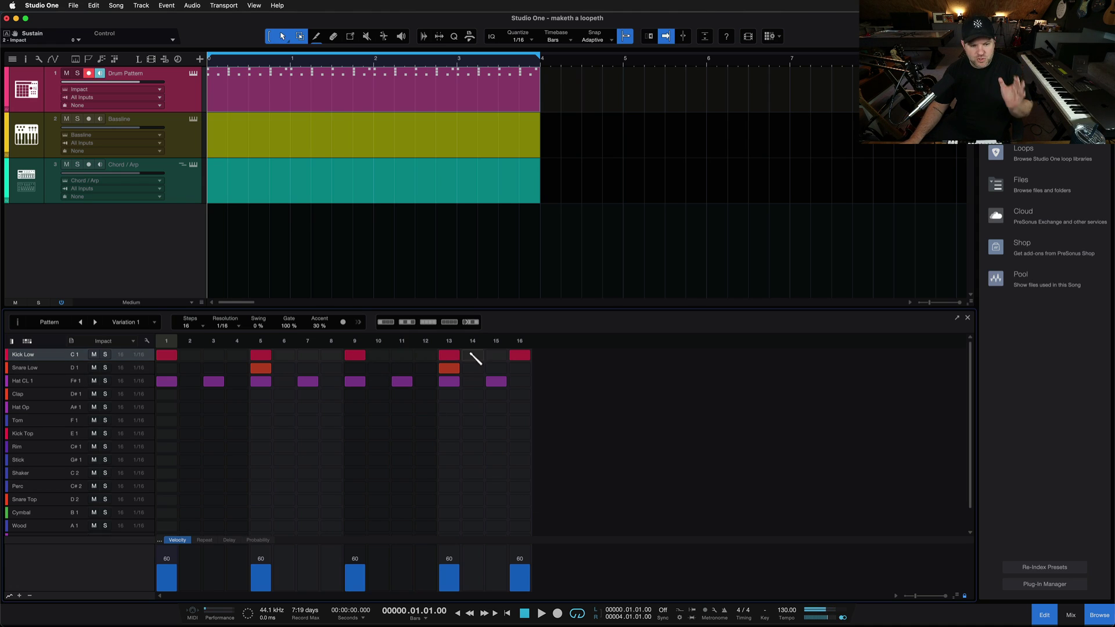
pyautogui.click(523, 354)
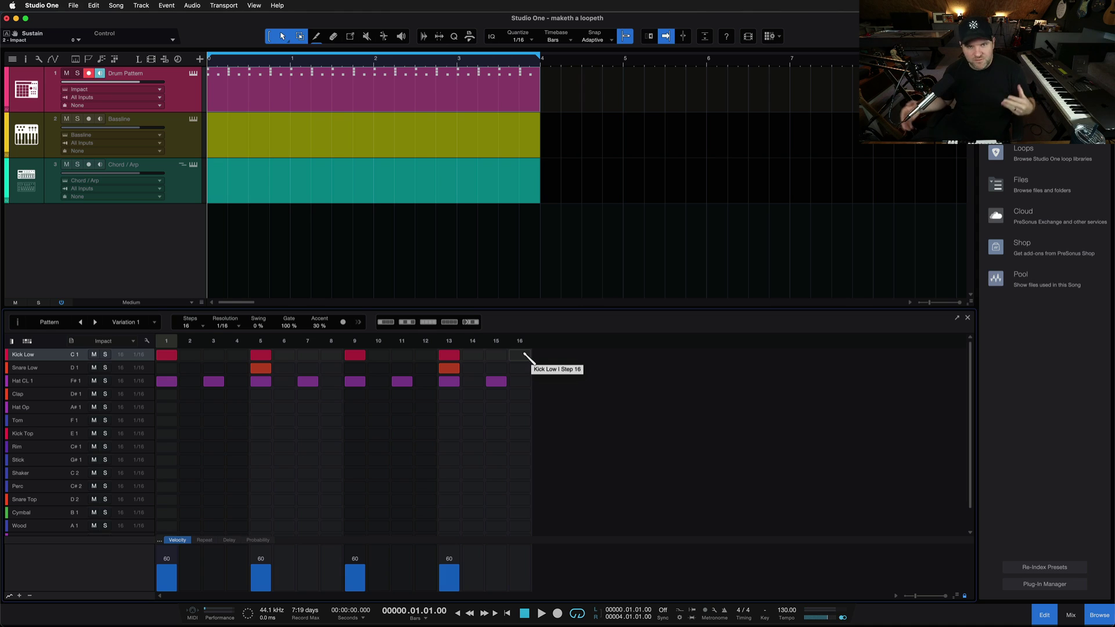
pyautogui.press('space')
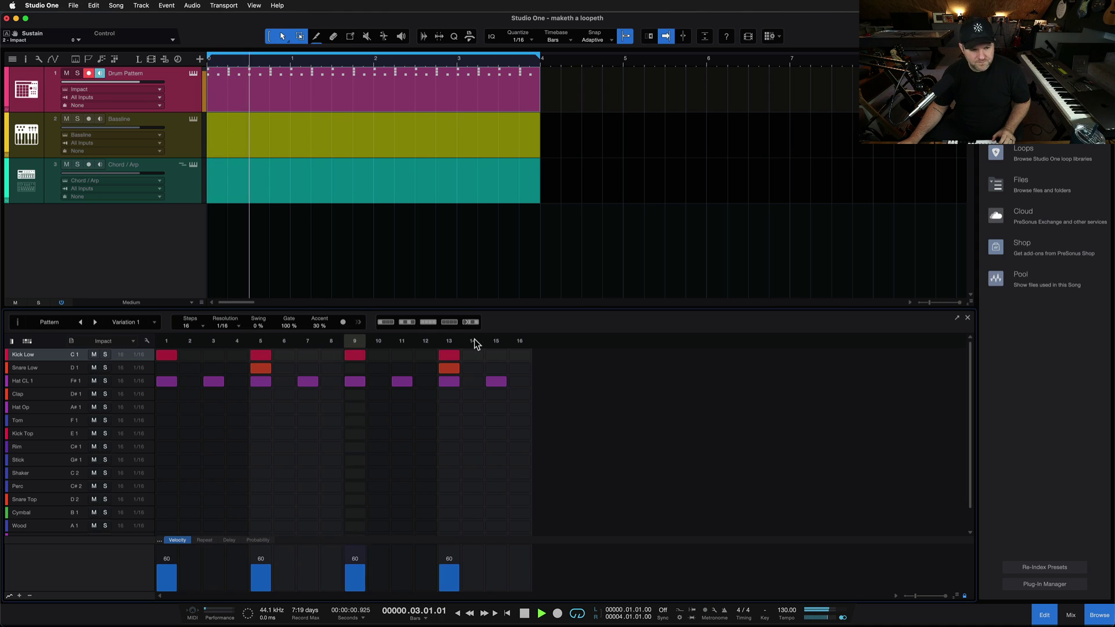
pyautogui.press('space')
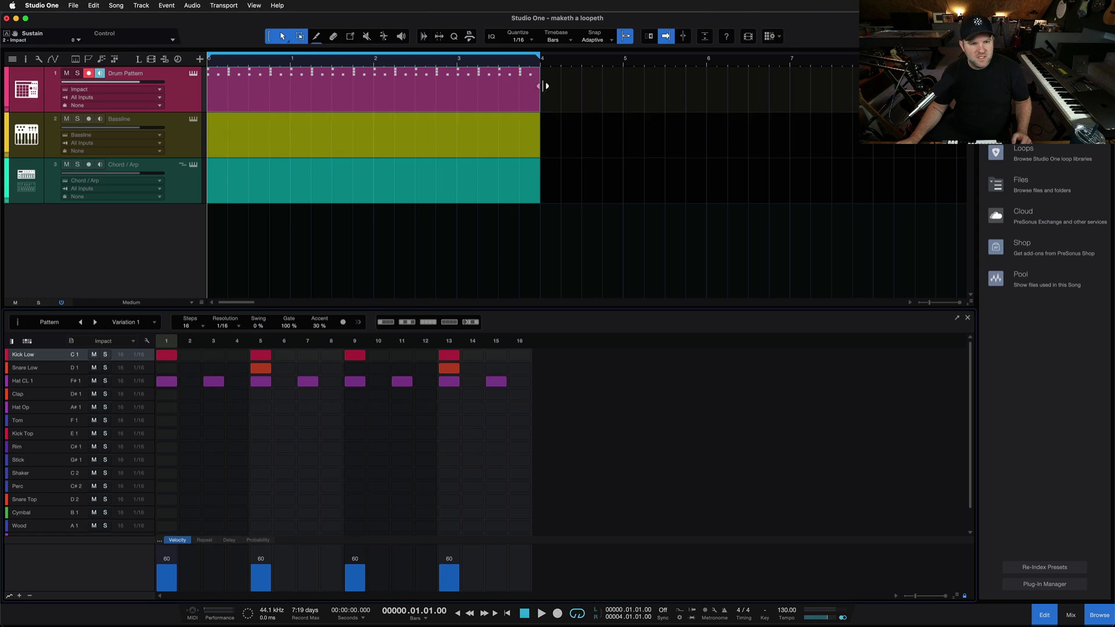
# Extend the Drum Pattern part to bar 16, and on past bar 96 of the timeline.
pyautogui.press('w')
pyautogui.press('w')
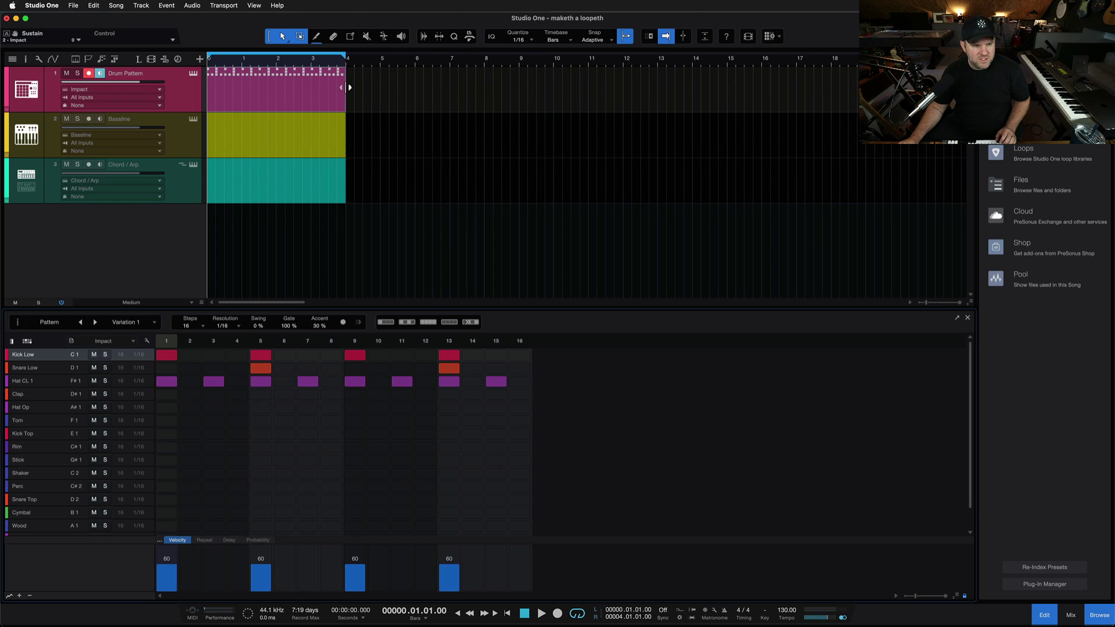
pyautogui.moveTo(349, 88); pyautogui.dragTo(789, 88)
pyautogui.press('w')
pyautogui.press('w')
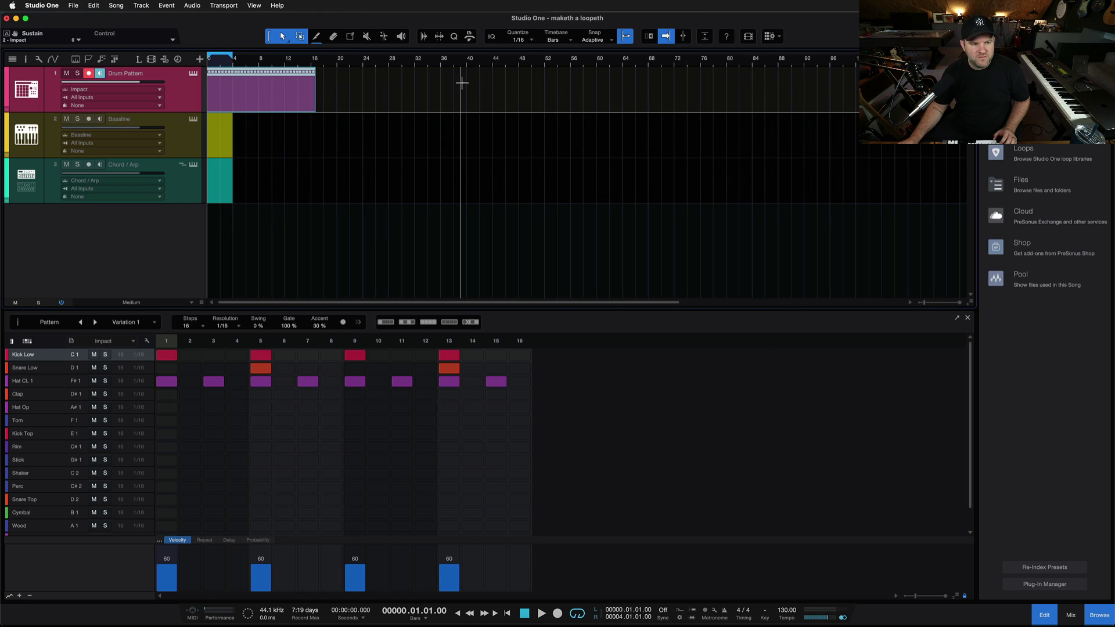
pyautogui.moveTo(319, 88); pyautogui.dragTo(856, 88)
pyautogui.hscroll(-5, 699, 90)
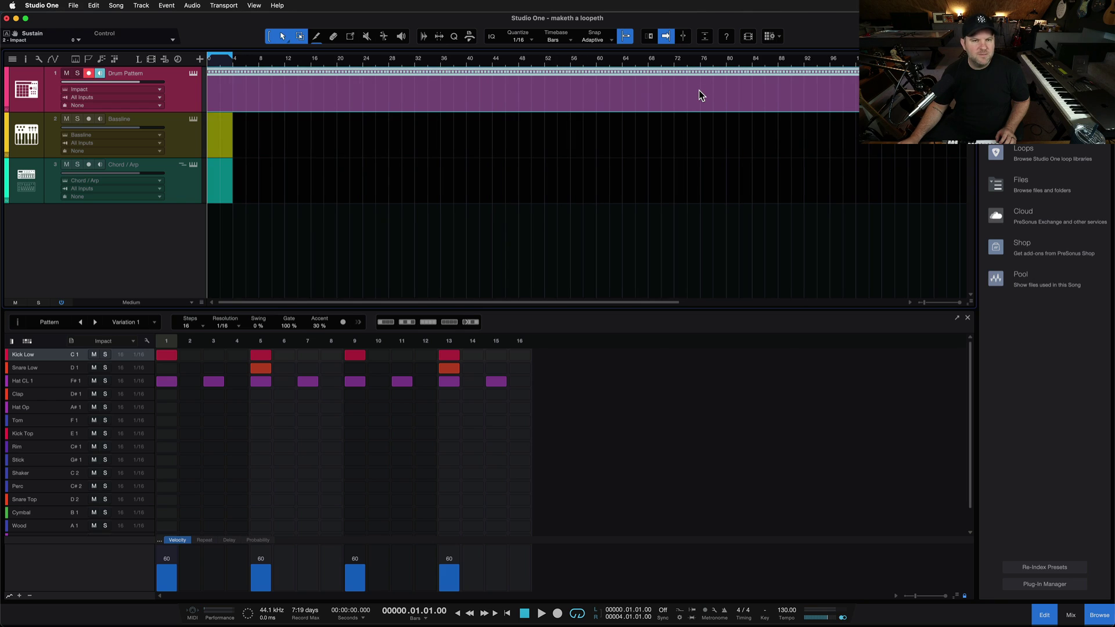
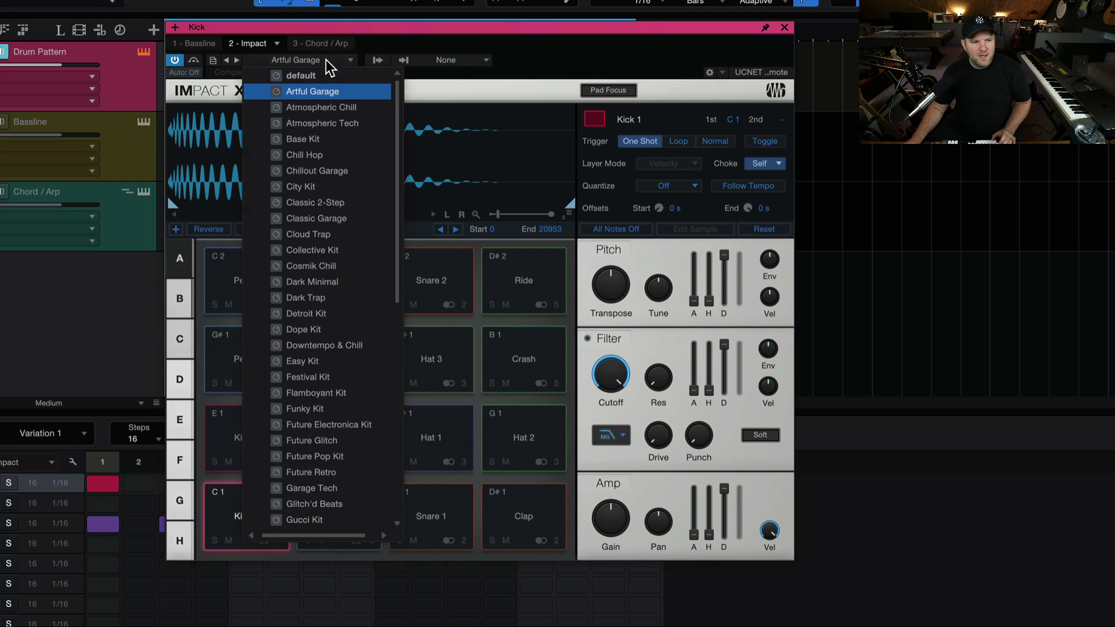
# Audition the Chillout Garage preset in Impact XT, and load Easy Kit instead.
pyautogui.click(311, 171)
pyautogui.click(500, 36)
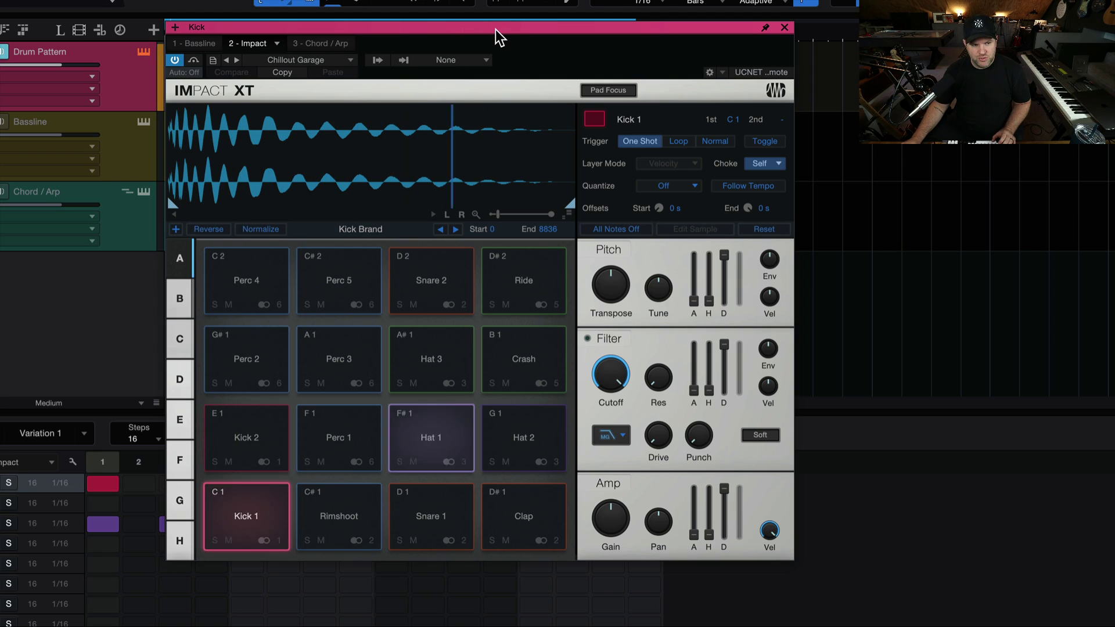
pyautogui.click(278, 62)
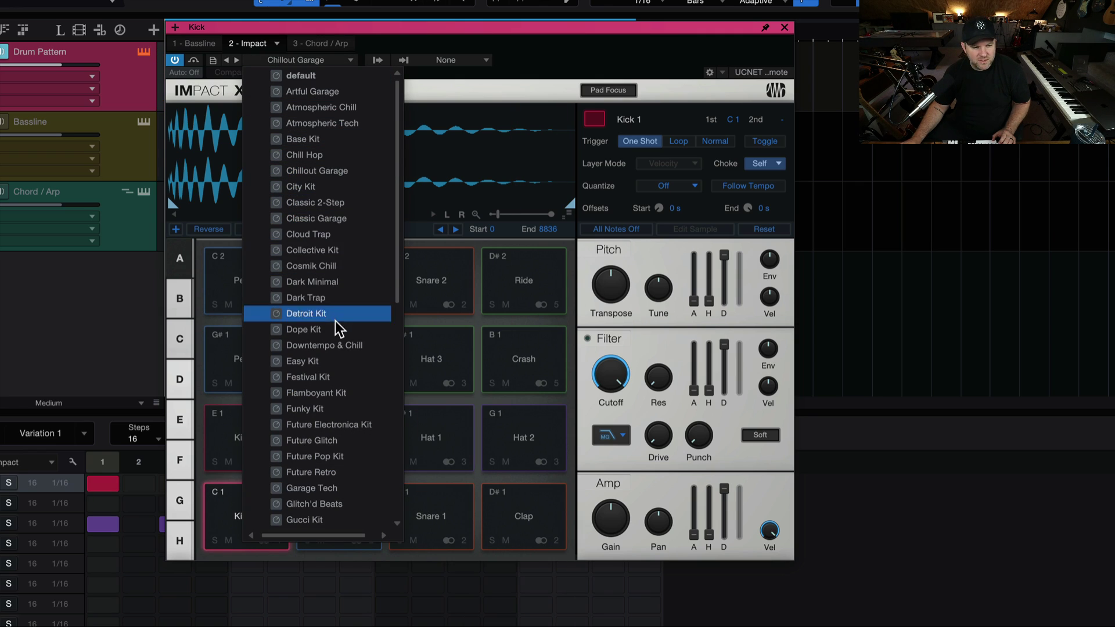
pyautogui.click(318, 360)
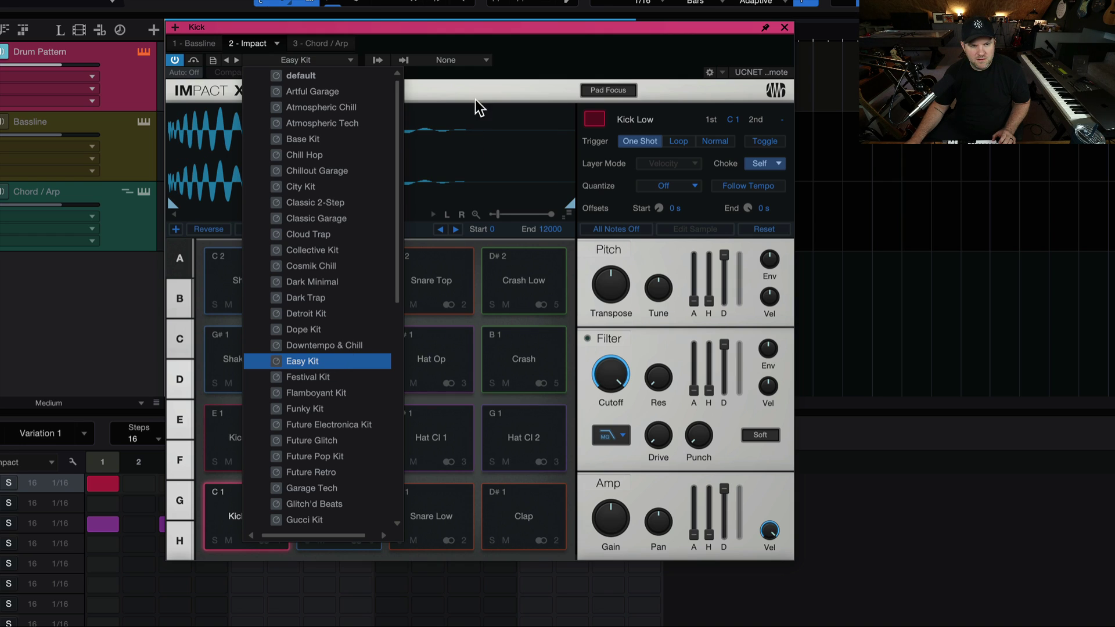
pyautogui.click(502, 48)
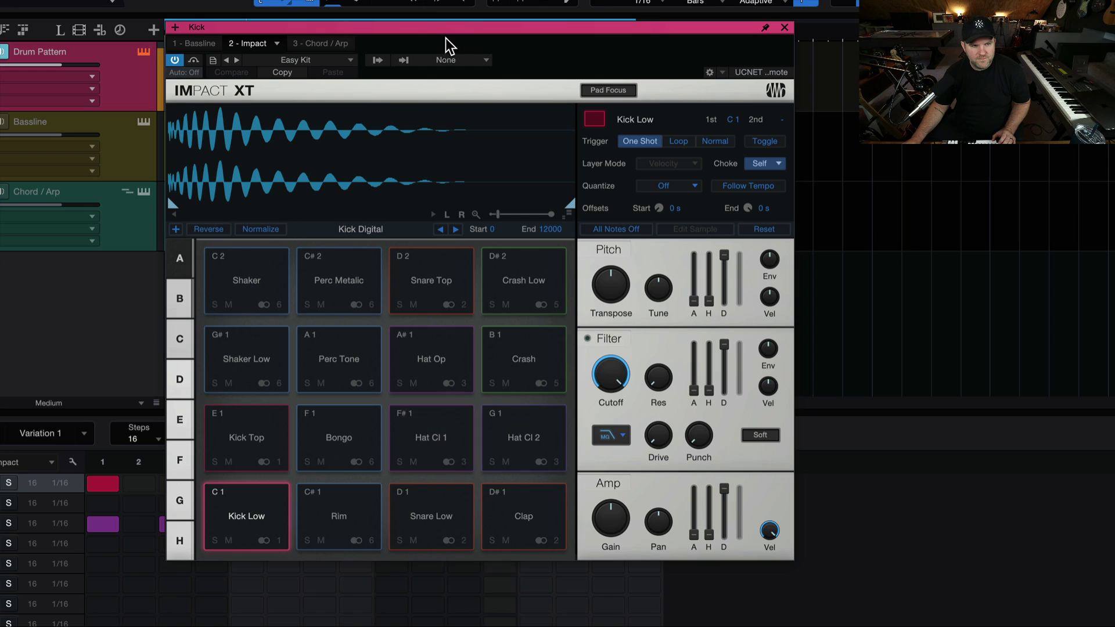
# Step through the Impact XT kit presets from Festival Kit onward, settle on Future Retro, and close the instrument.
pyautogui.click(235, 61)
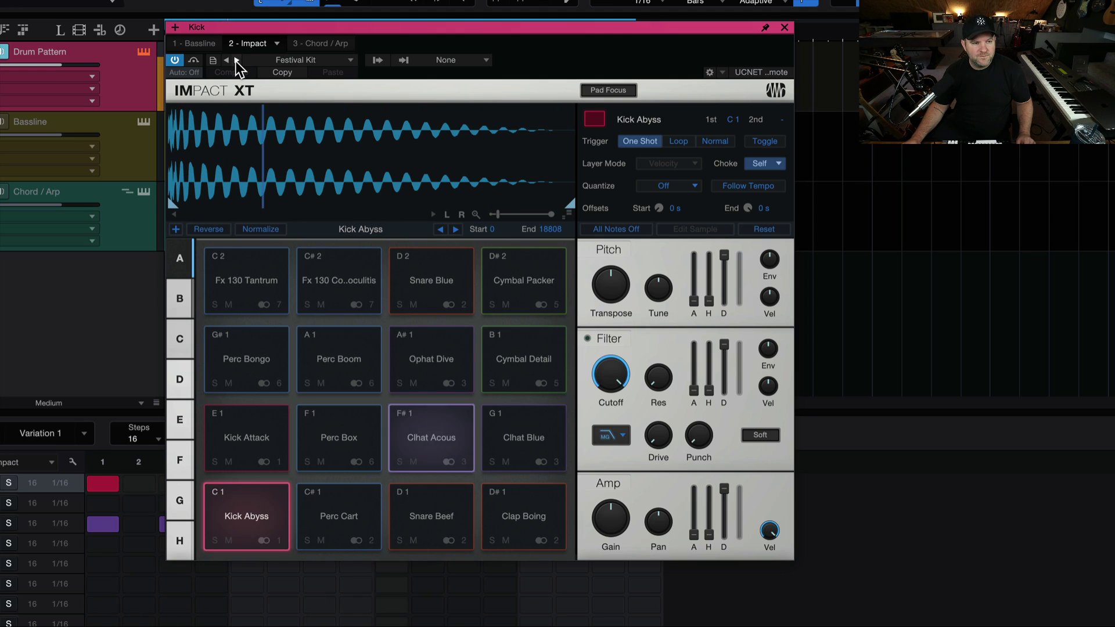
pyautogui.click(235, 61)
pyautogui.click(235, 61)
pyautogui.click(235, 61)
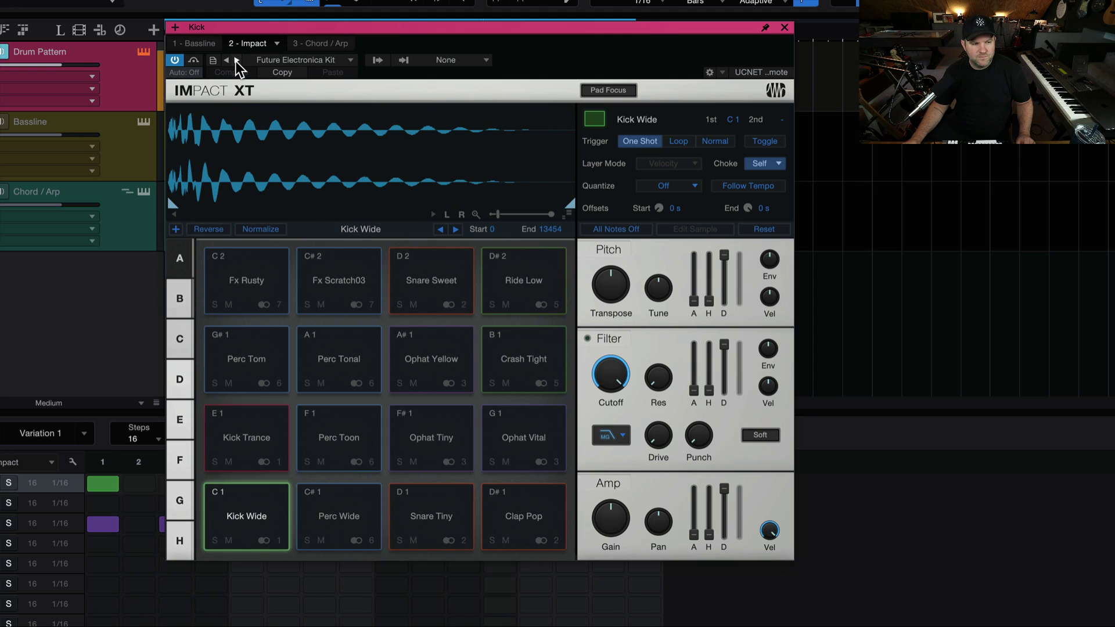
pyautogui.click(235, 61)
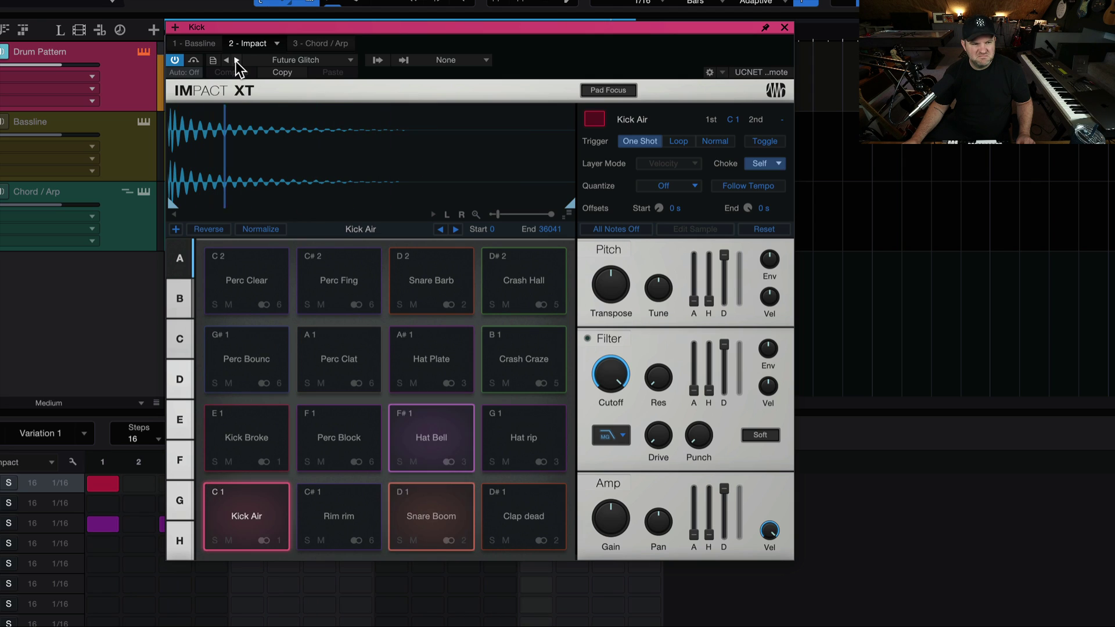
pyautogui.click(235, 62)
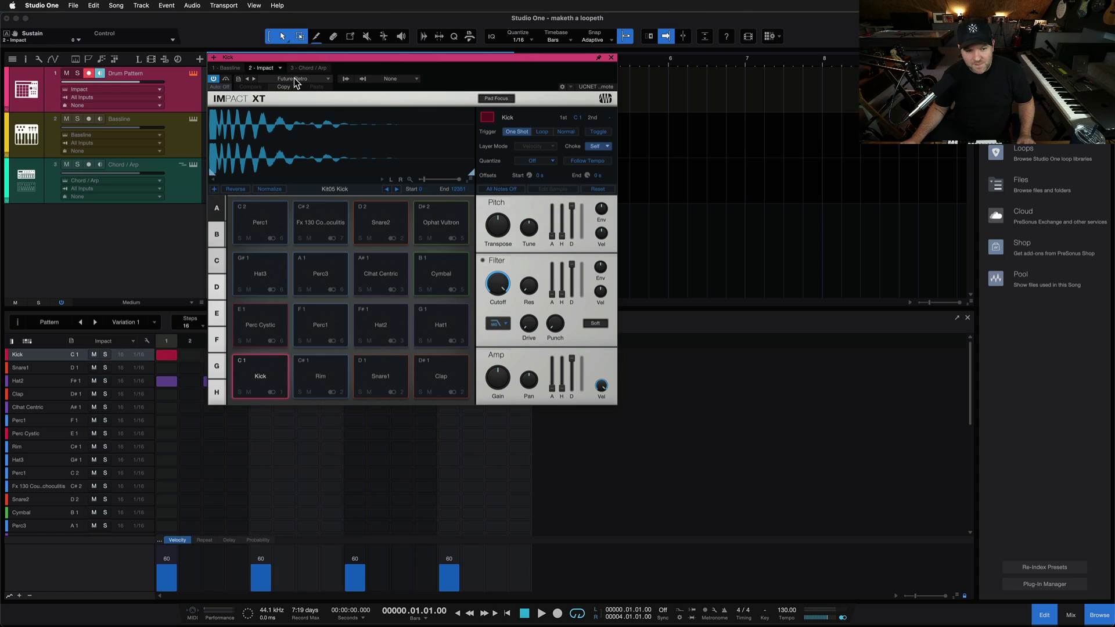
pyautogui.click(611, 58)
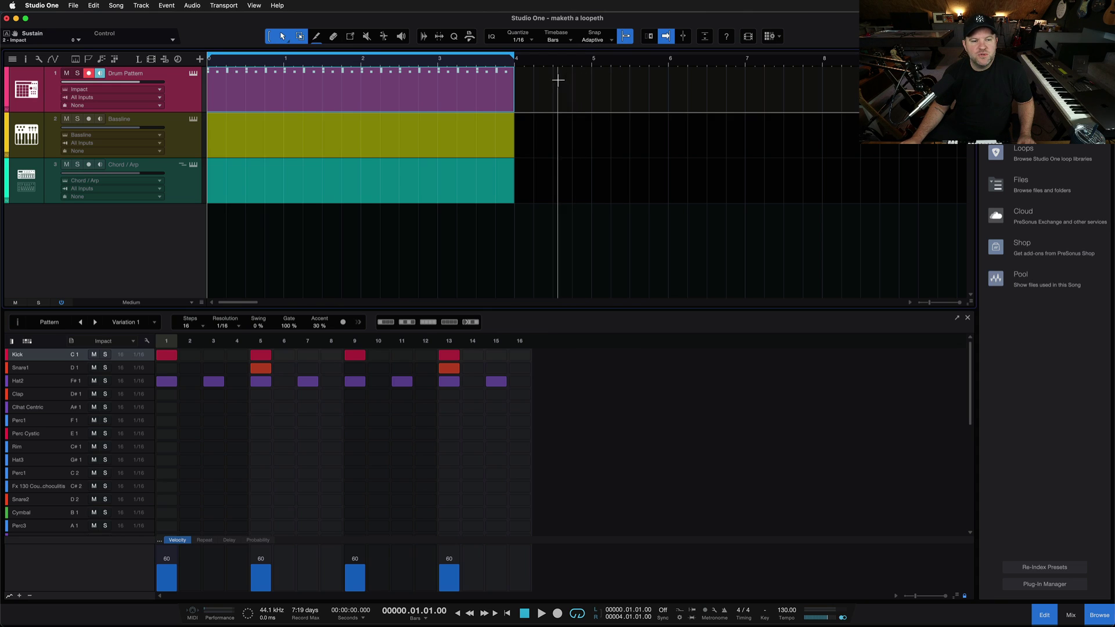